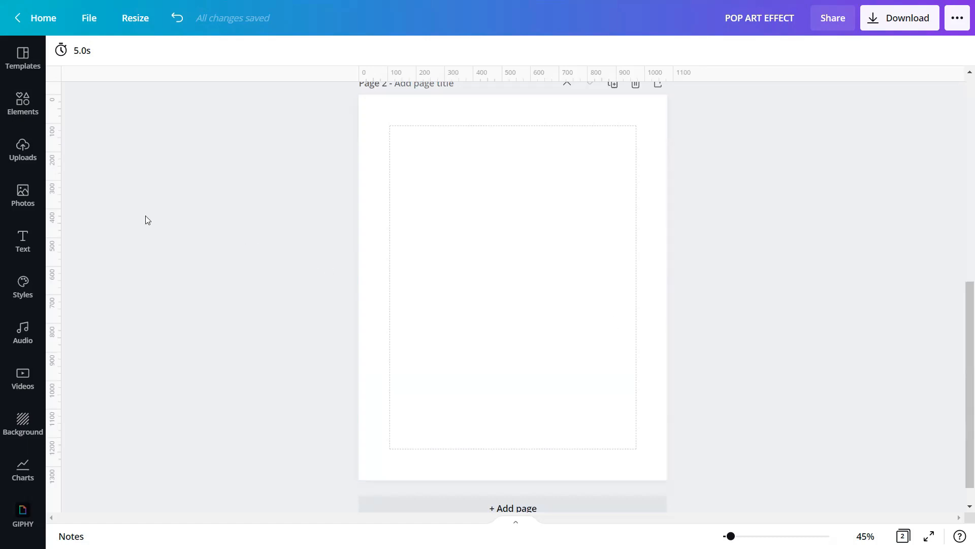
# Add the recently used photo of the red-haired man in an orange sweater to page 2.
pyautogui.click(29, 201)
pyautogui.click(106, 172)
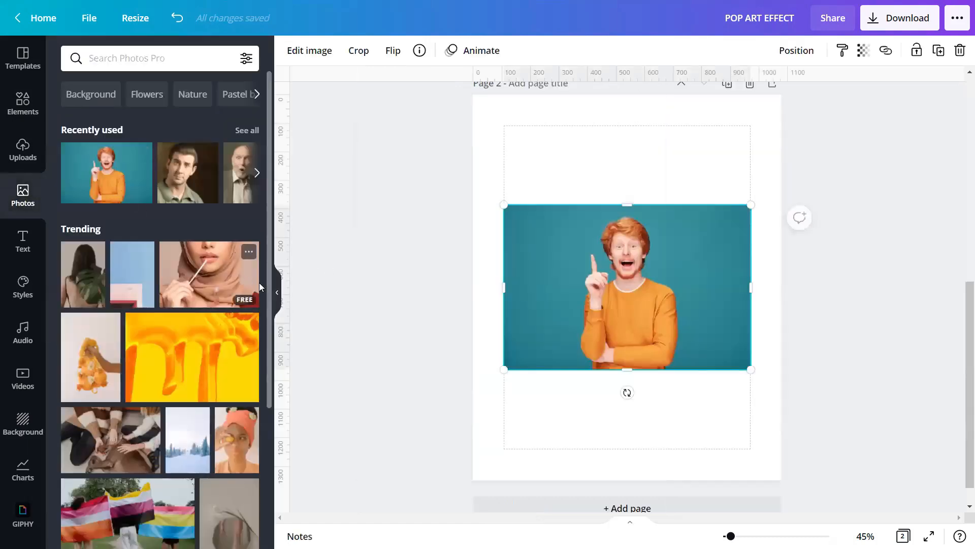
pyautogui.click(278, 294)
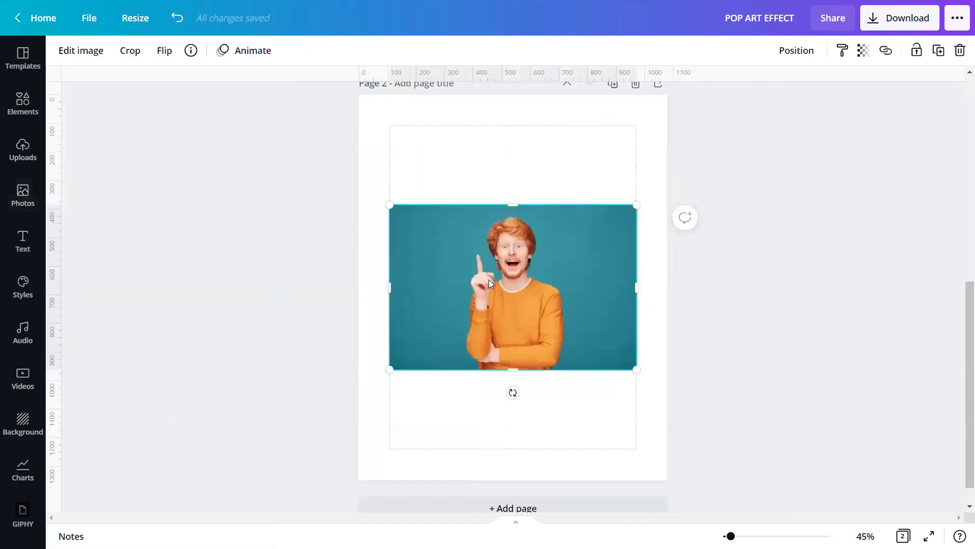
# Remove the teal background from the photo with Background Remover.
pyautogui.click(97, 57)
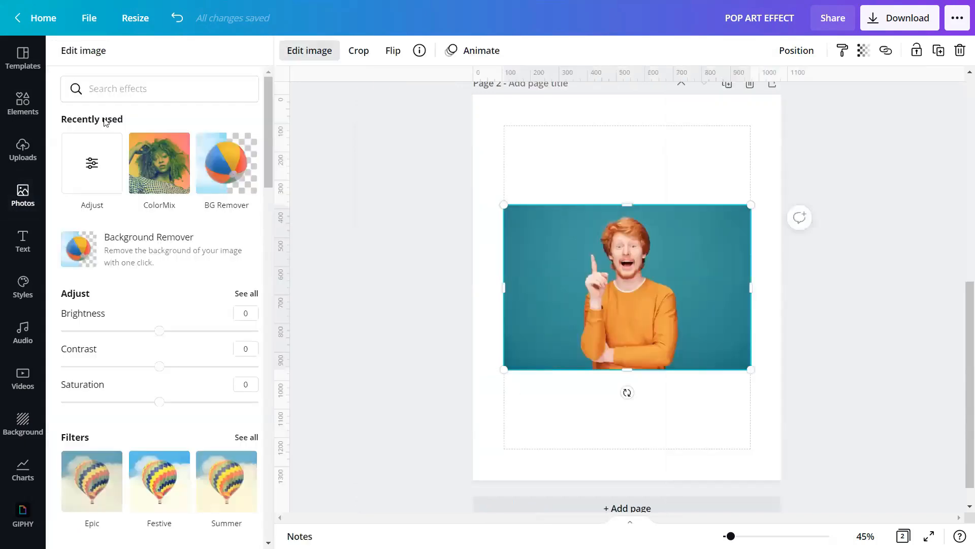
pyautogui.click(131, 254)
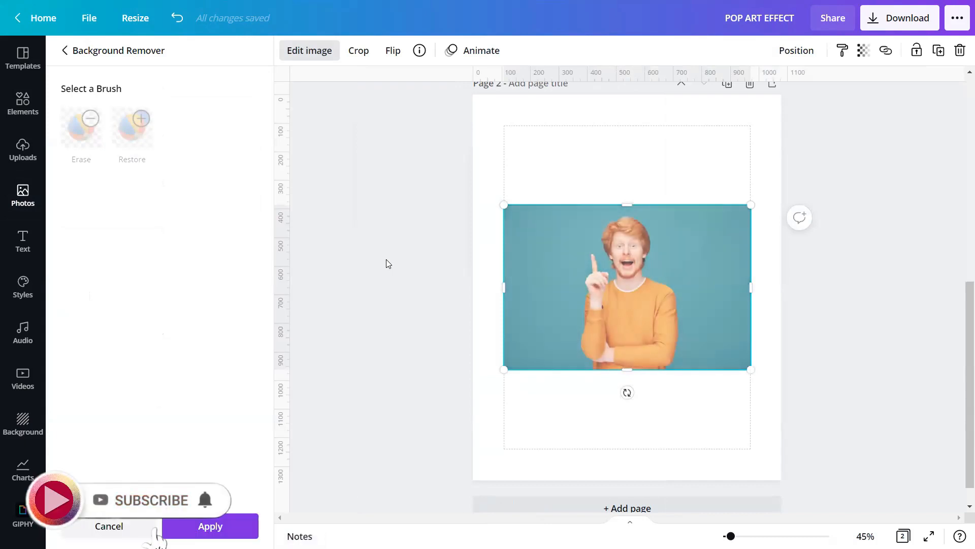
pyautogui.click(211, 526)
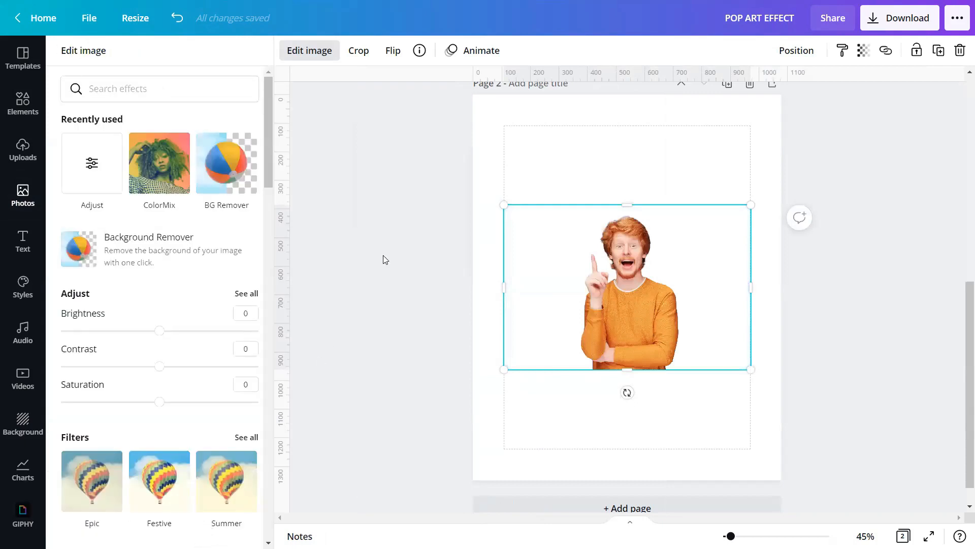
pyautogui.click(383, 255)
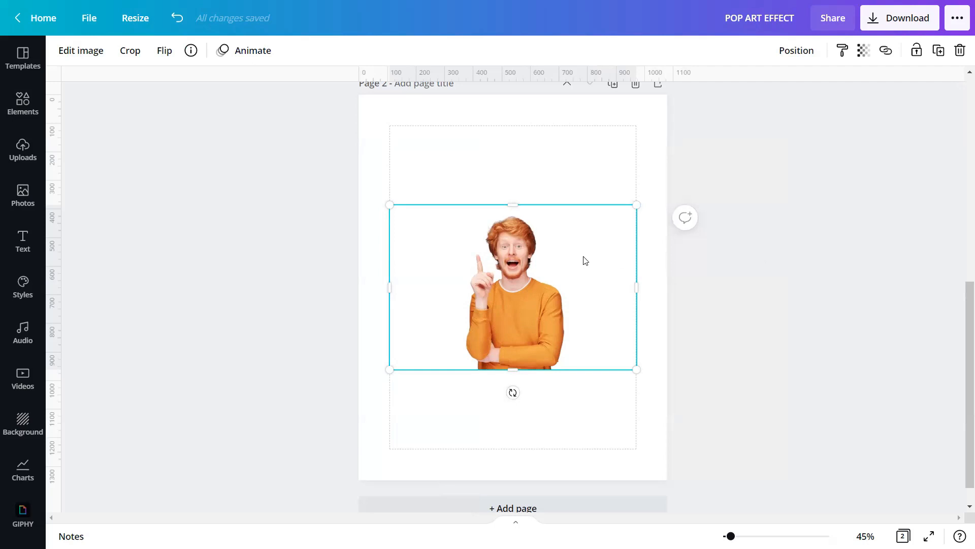
# Duplicate the cut-out photo, place the two copies side by side and centre the pair on the page.
pyautogui.click(939, 50)
pyautogui.moveTo(519, 296); pyautogui.dragTo(630, 288)
pyautogui.moveTo(449, 300); pyautogui.dragTo(354, 302)
pyautogui.moveTo(242, 281); pyautogui.dragTo(807, 317)
pyautogui.moveTo(634, 330); pyautogui.dragTo(613, 329)
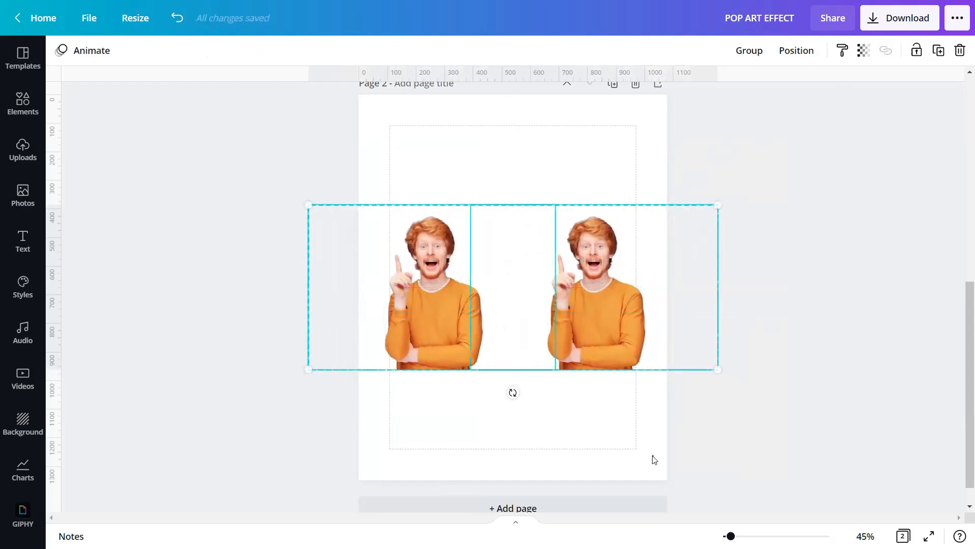
pyautogui.click(655, 460)
# Apply the ColorMix Marmalade effect to the left copy of the photo.
pyautogui.click(425, 259)
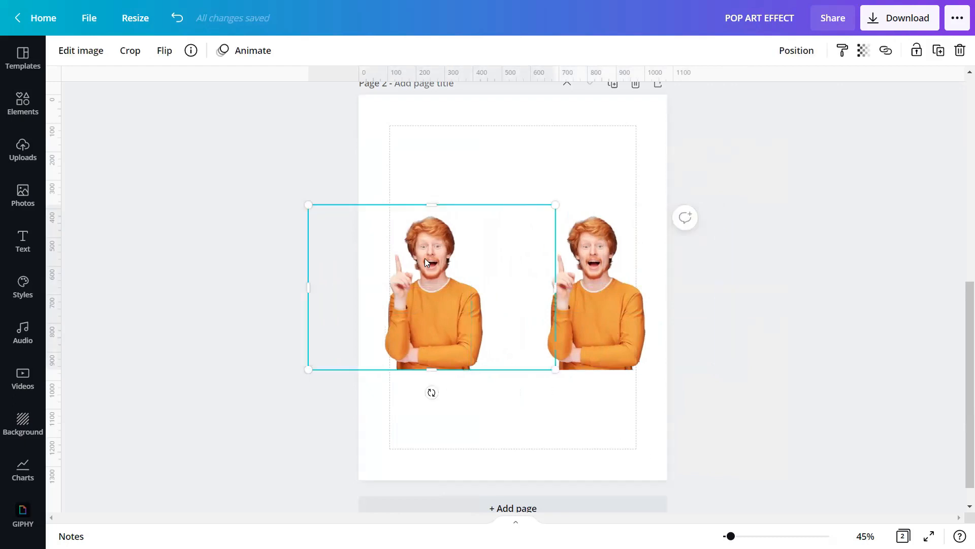
pyautogui.click(63, 52)
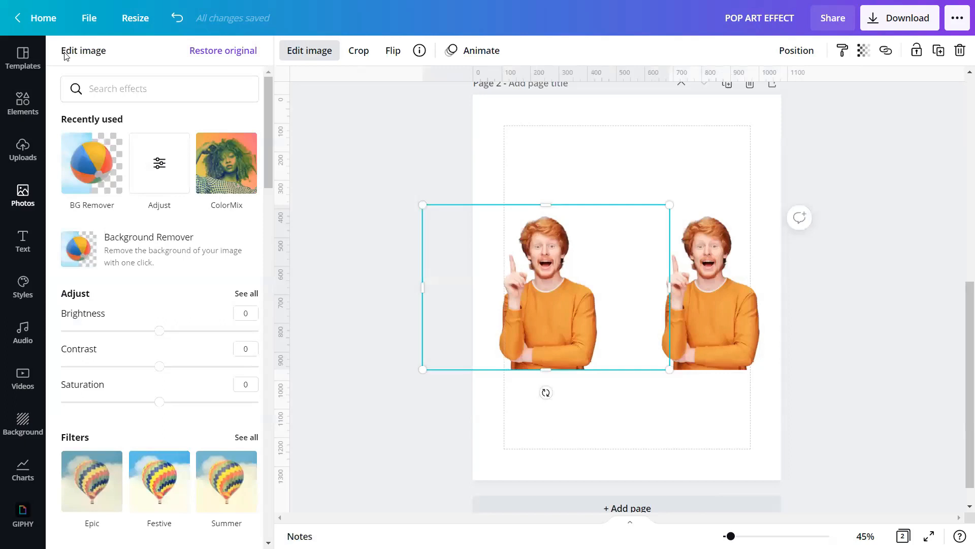
pyautogui.scroll(-8, 152, 279)
pyautogui.scroll(-1, 153, 278)
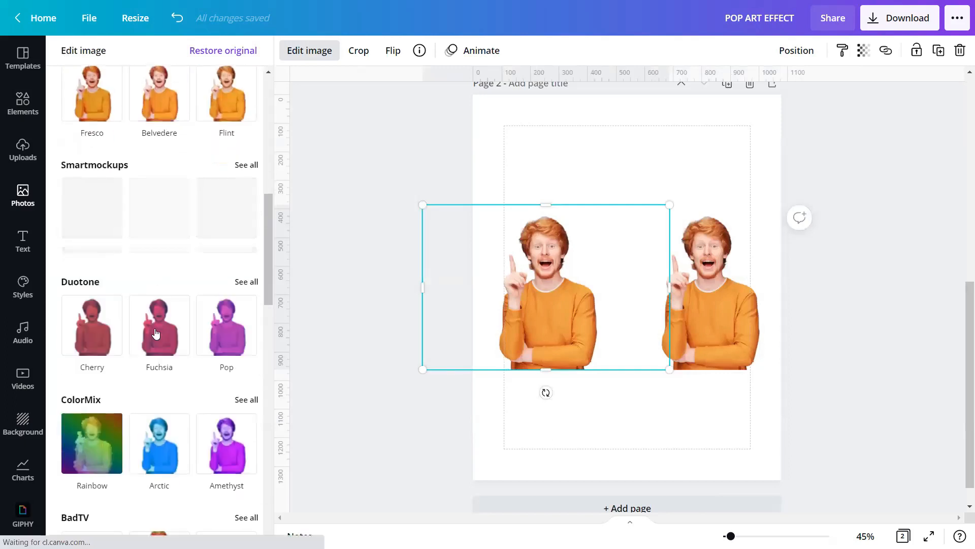
pyautogui.click(246, 399)
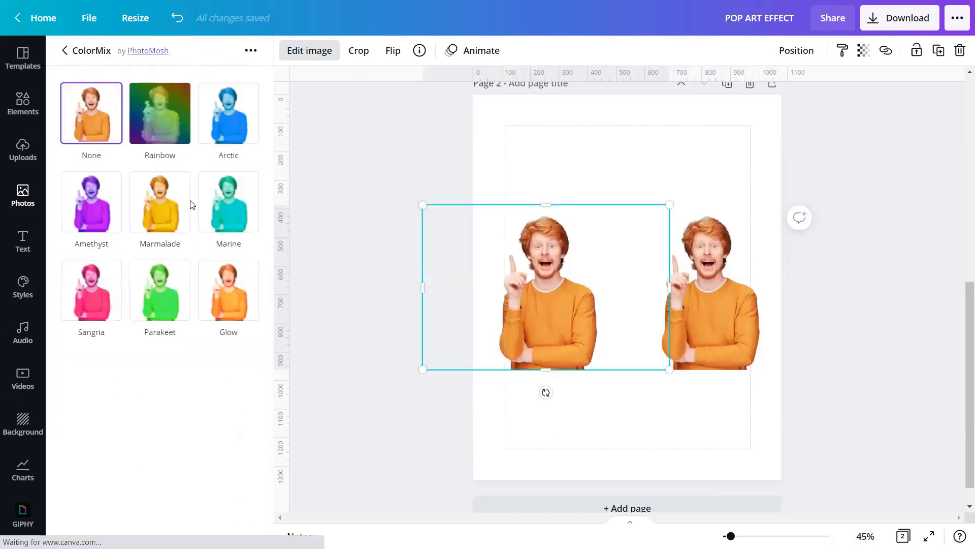
pyautogui.click(161, 206)
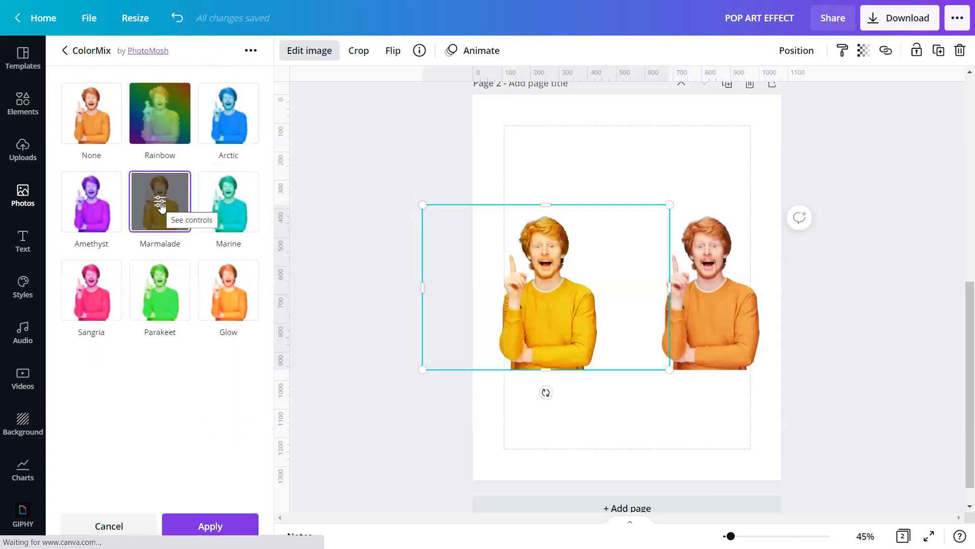
pyautogui.click(193, 525)
# Set the Marmalade-coloured photo's brightness to 40 and contrast to -45.
pyautogui.moveTo(730, 536); pyautogui.dragTo(666, 517)
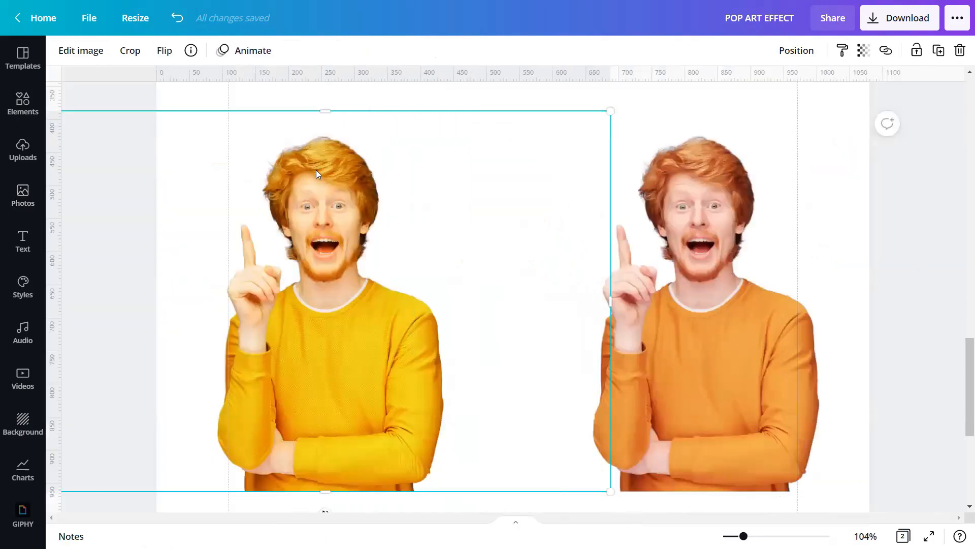
pyautogui.click(69, 53)
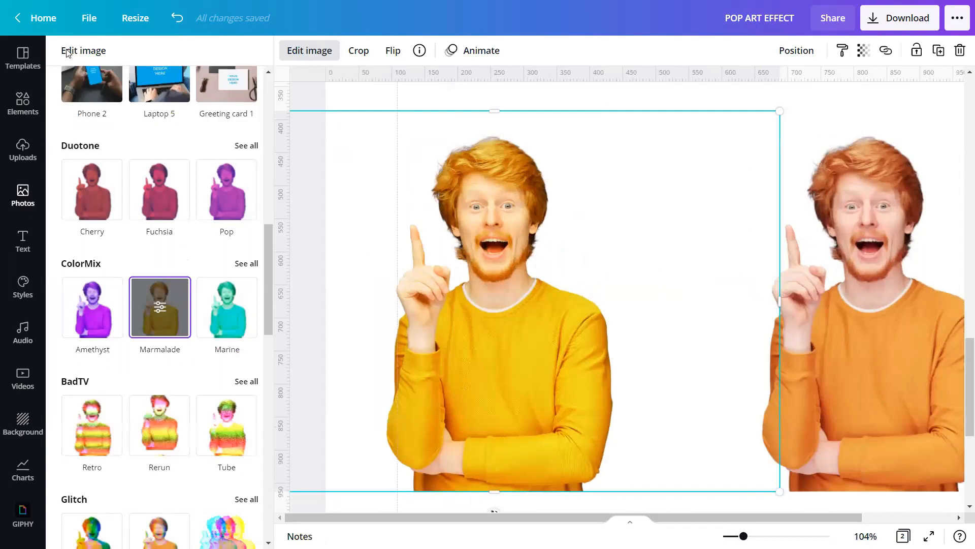
pyautogui.scroll(10, 262, 224)
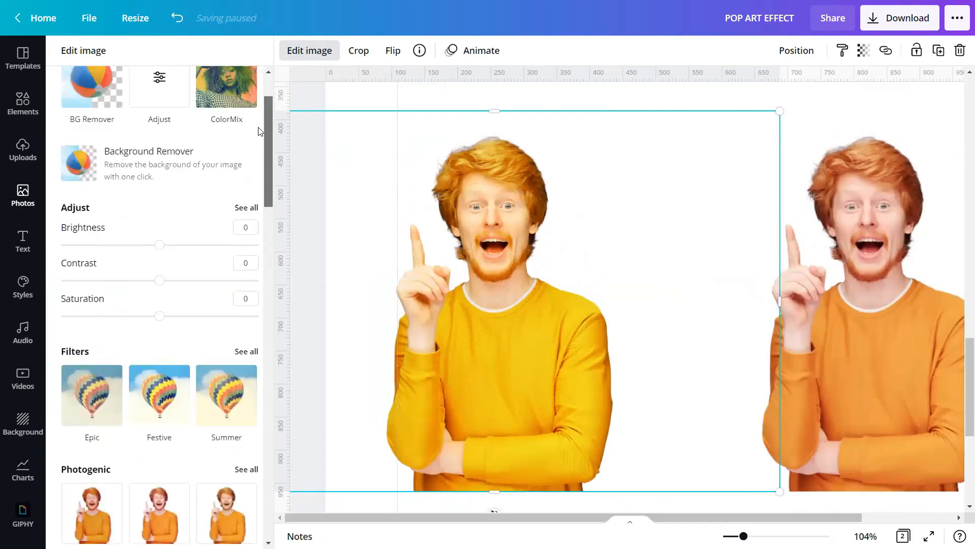
pyautogui.click(126, 243)
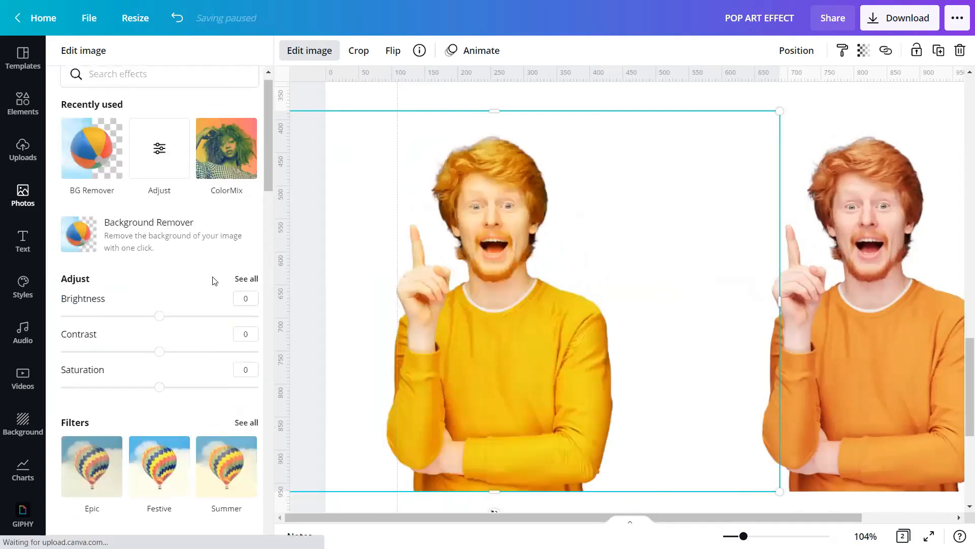
pyautogui.click(248, 279)
pyautogui.click(246, 87)
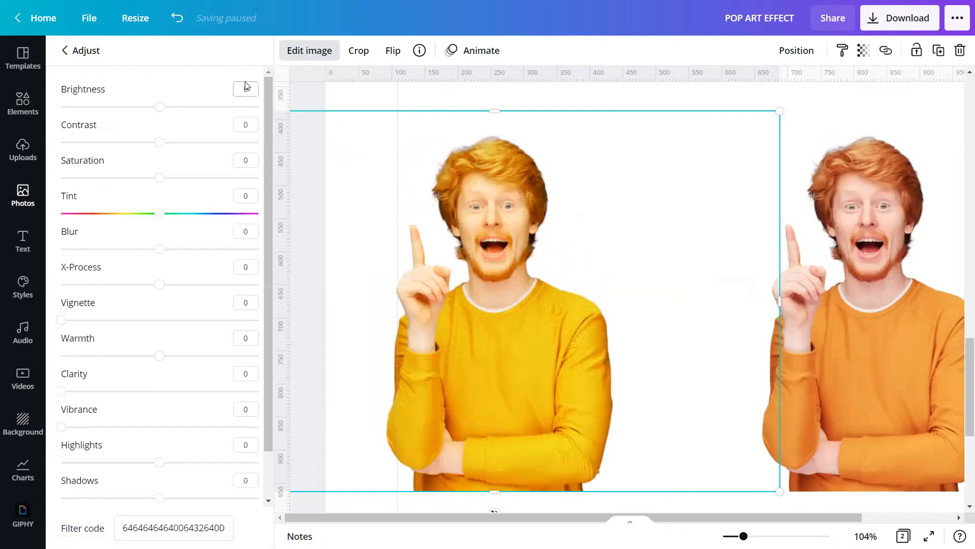
pyautogui.write('40')
pyautogui.click(251, 128)
pyautogui.write('-45')
# Set the Marmalade-coloured photo's saturation to 100 and clarity to 100.
pyautogui.click(244, 161)
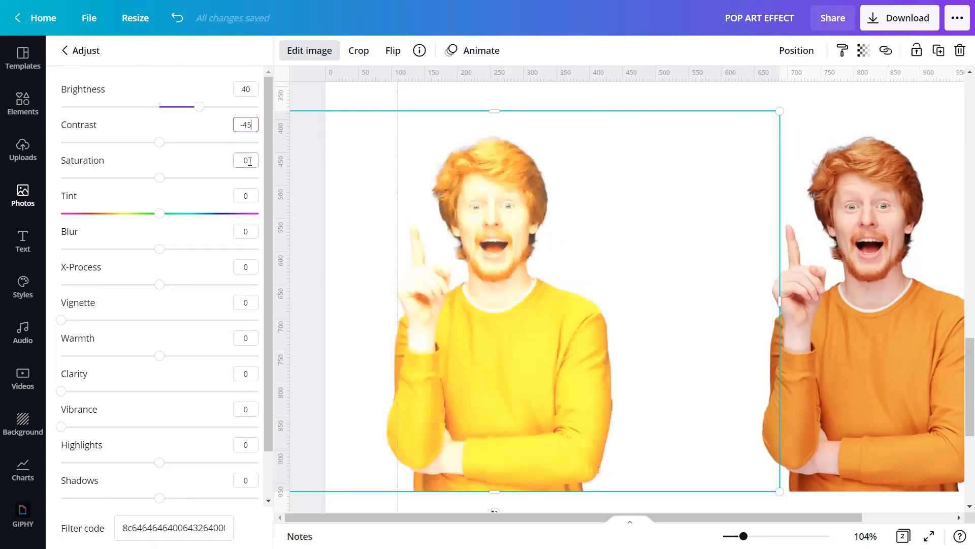
pyautogui.write('100')
pyautogui.press('Tab')
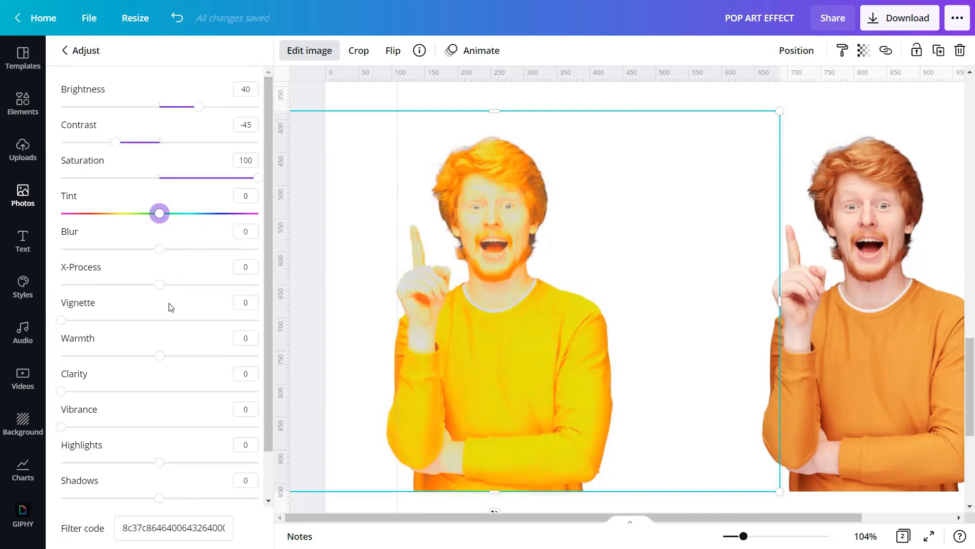
pyautogui.moveTo(62, 391); pyautogui.dragTo(330, 394)
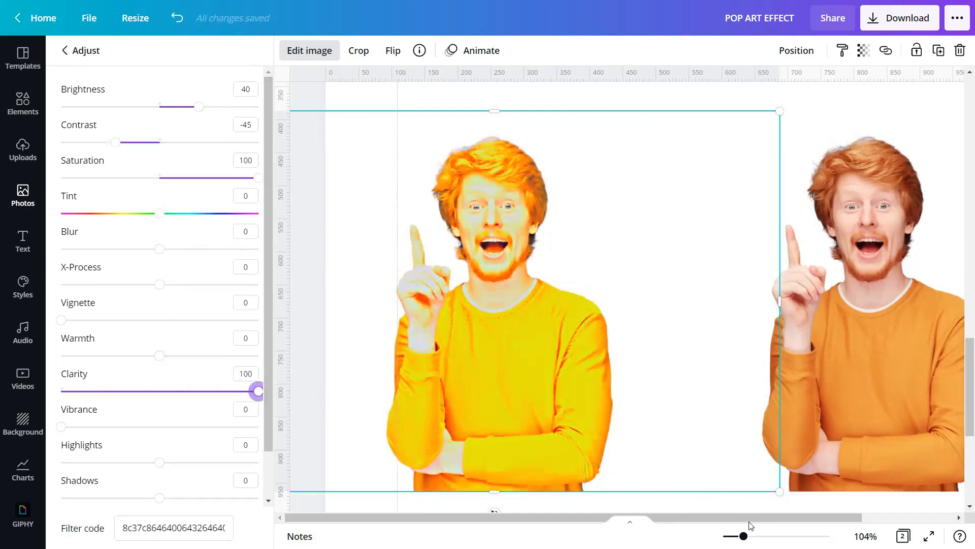
pyautogui.click(373, 511)
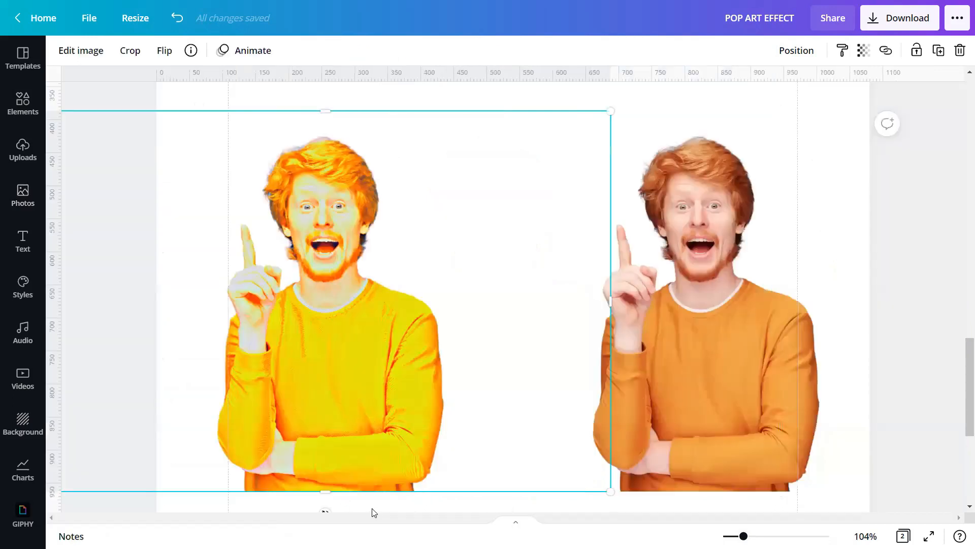
# Examine the adjusted yellow photo up close against the unedited copy.
pyautogui.scroll(4, 655, 307)
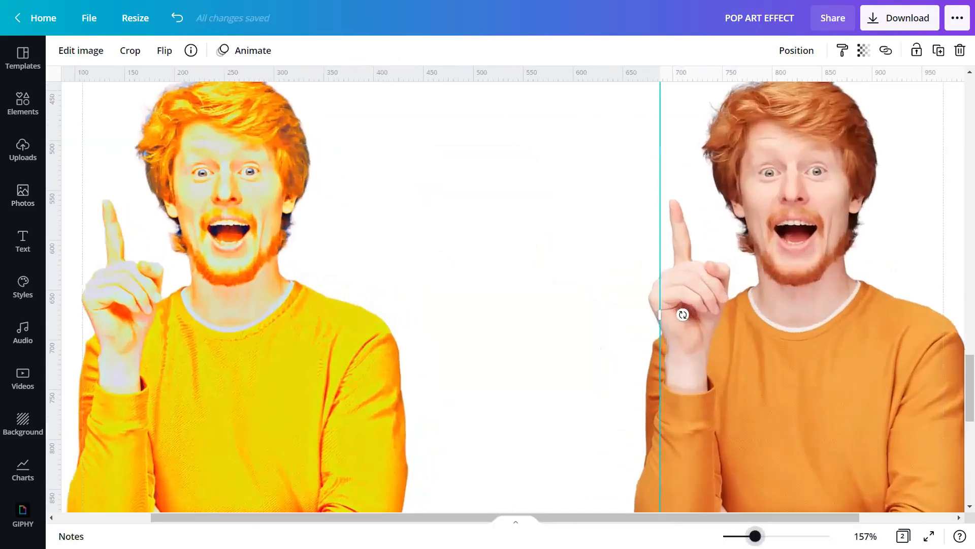
pyautogui.moveTo(755, 535); pyautogui.dragTo(762, 535)
pyautogui.moveTo(694, 518); pyautogui.dragTo(686, 520)
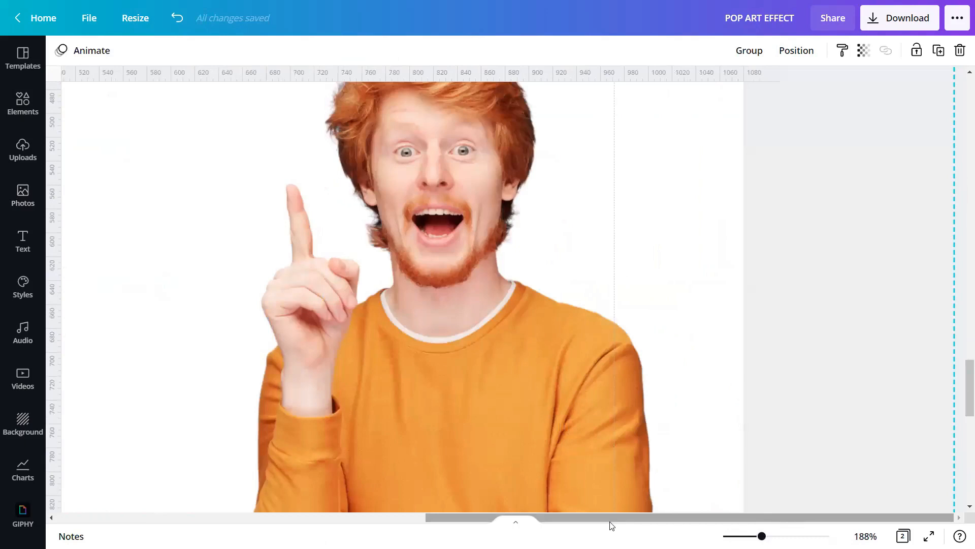
pyautogui.moveTo(613, 518); pyautogui.dragTo(244, 518)
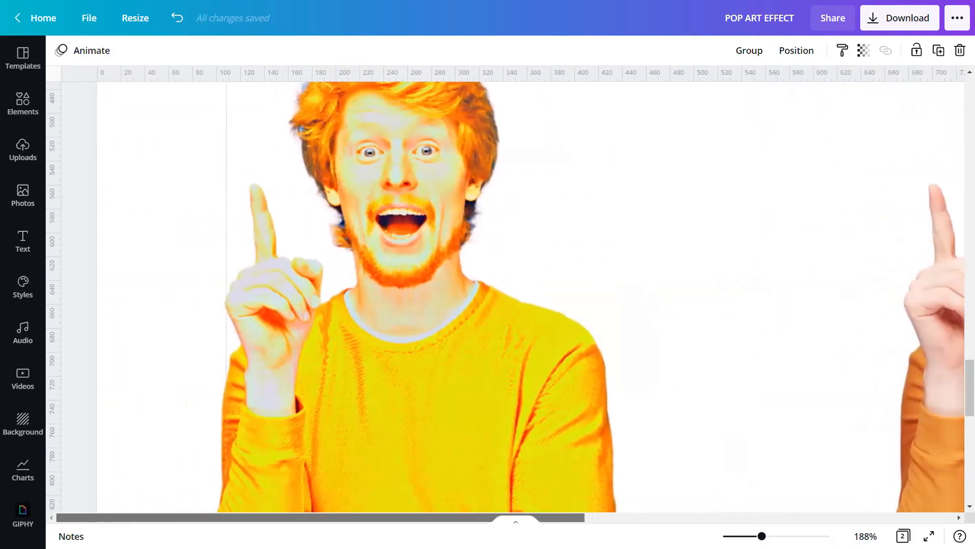
pyautogui.scroll(3, 322, 381)
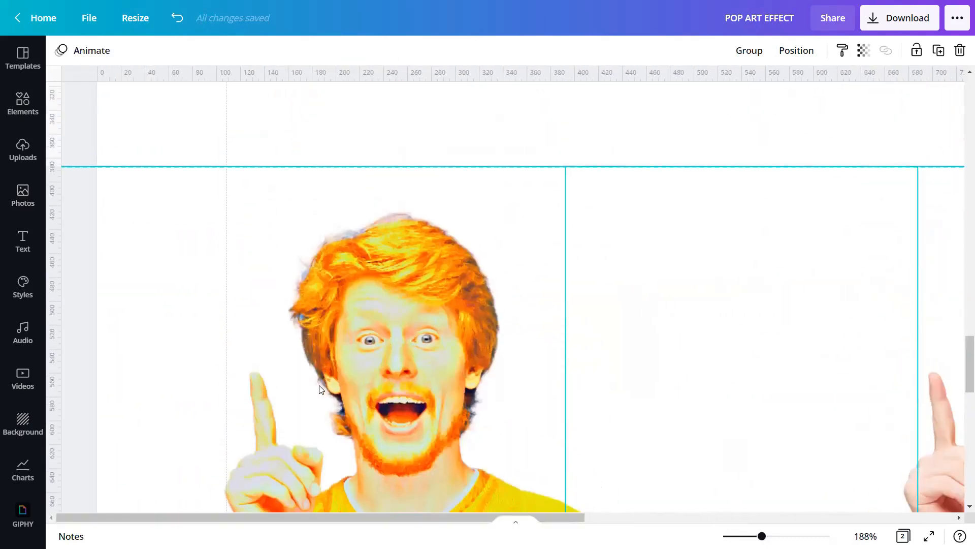
pyautogui.scroll(-8, 316, 385)
pyautogui.moveTo(762, 536); pyautogui.dragTo(732, 536)
# Apply the Screen Halftone effect with a scale of 3 to the unedited right copy of the photo.
pyautogui.click(615, 232)
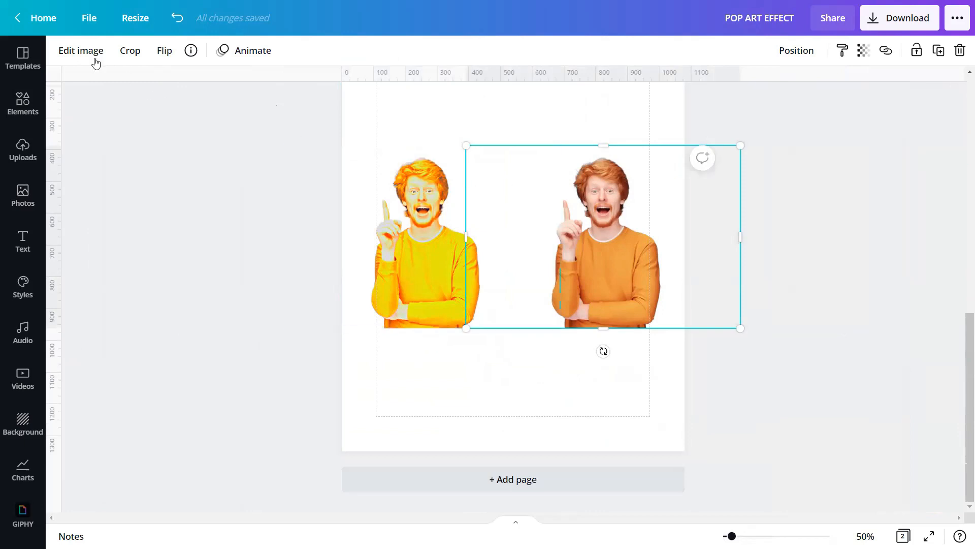
pyautogui.click(83, 50)
pyautogui.scroll(-10, 162, 133)
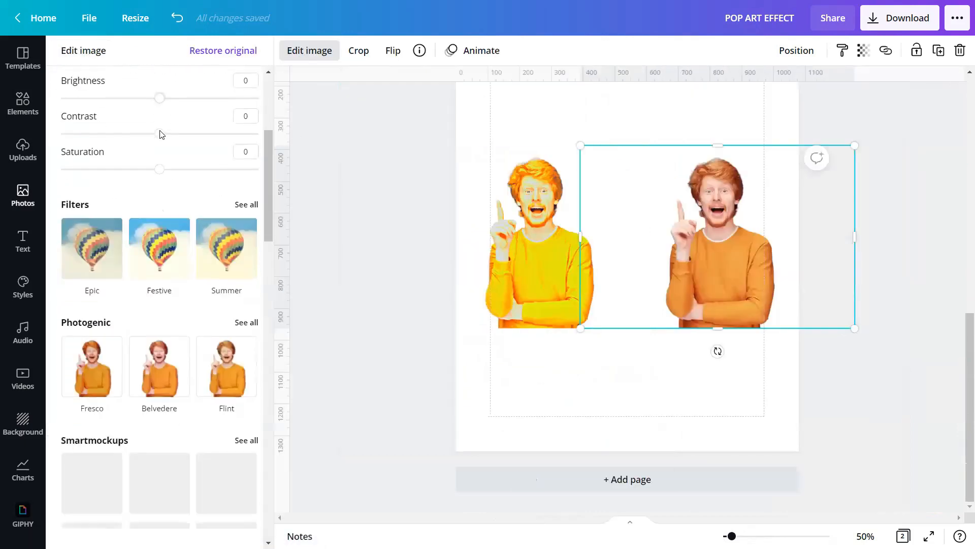
pyautogui.scroll(-12, 159, 134)
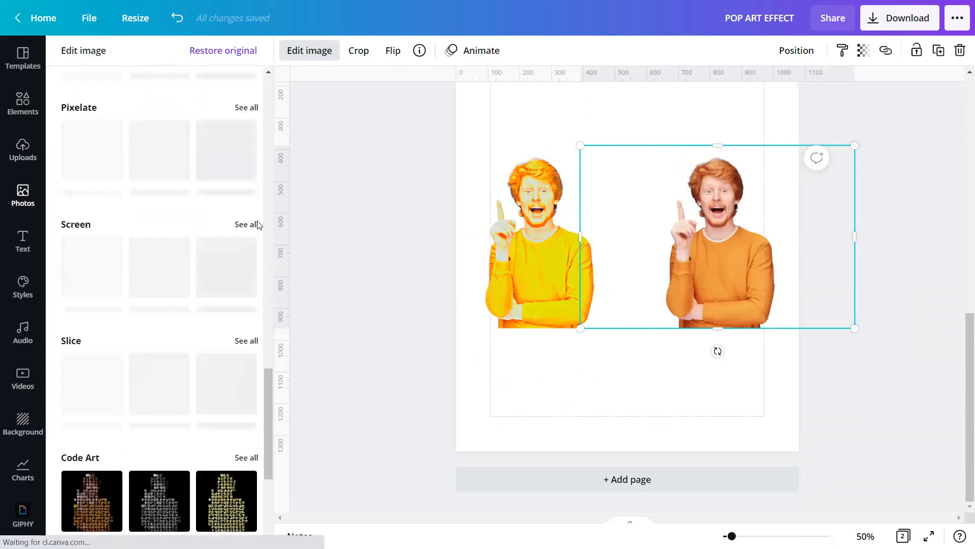
pyautogui.click(248, 223)
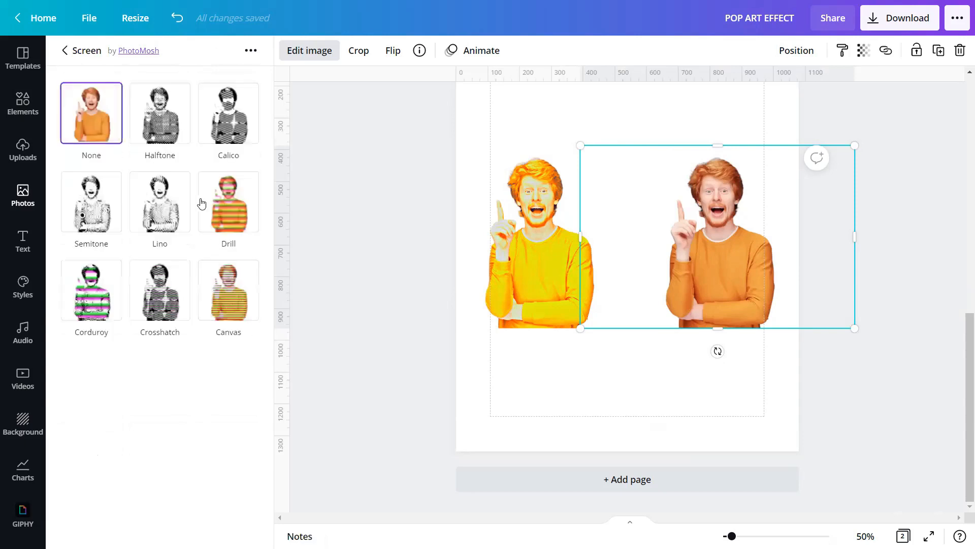
pyautogui.click(162, 124)
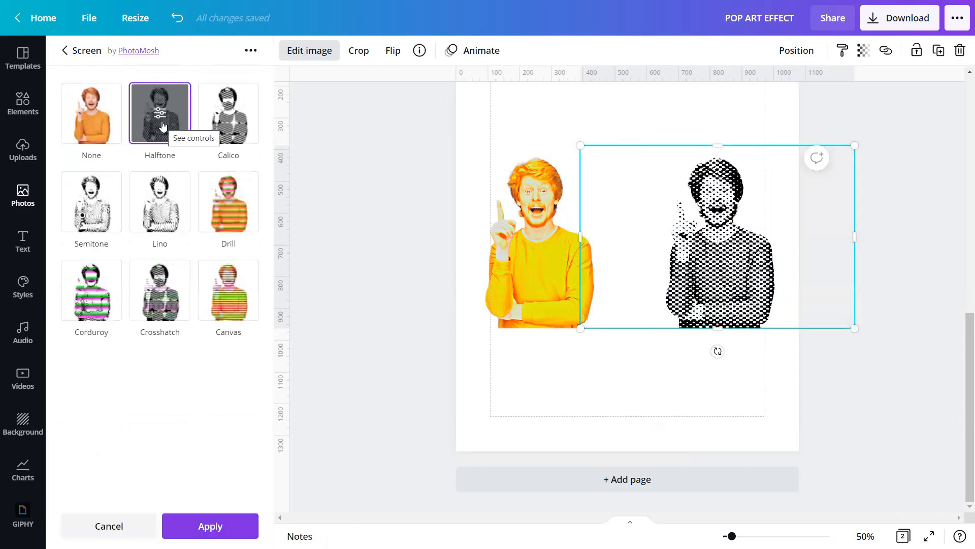
pyautogui.click(162, 124)
pyautogui.moveTo(58, 131); pyautogui.dragTo(279, 137)
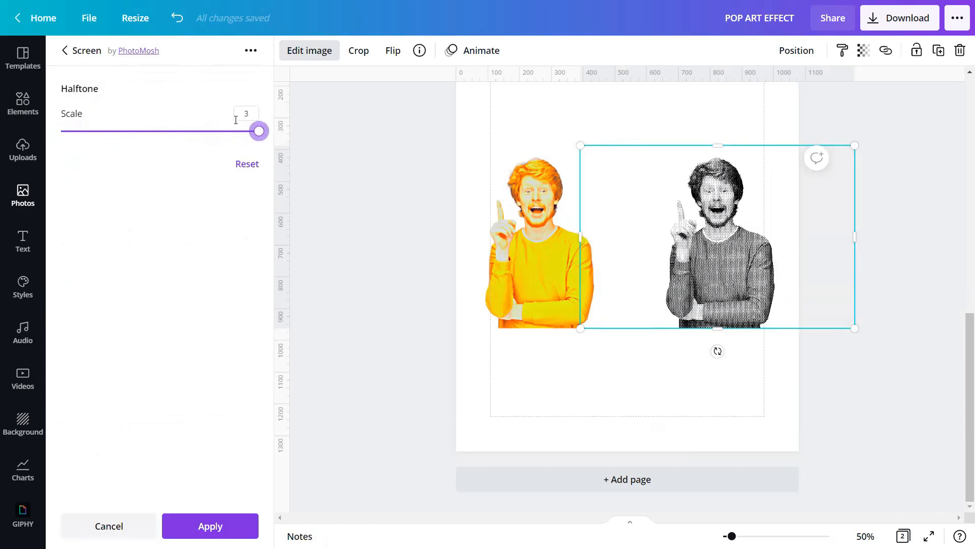
pyautogui.click(228, 523)
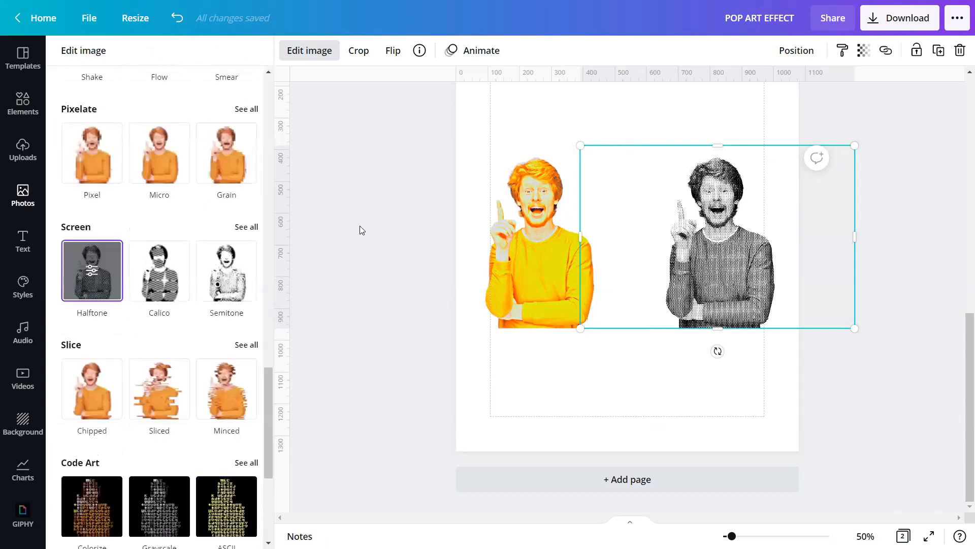
pyautogui.click(361, 227)
# Apply the warm Photogenic filter Bronz to the black-and-white halftone copy of the photo.
pyautogui.scroll(5, 757, 451)
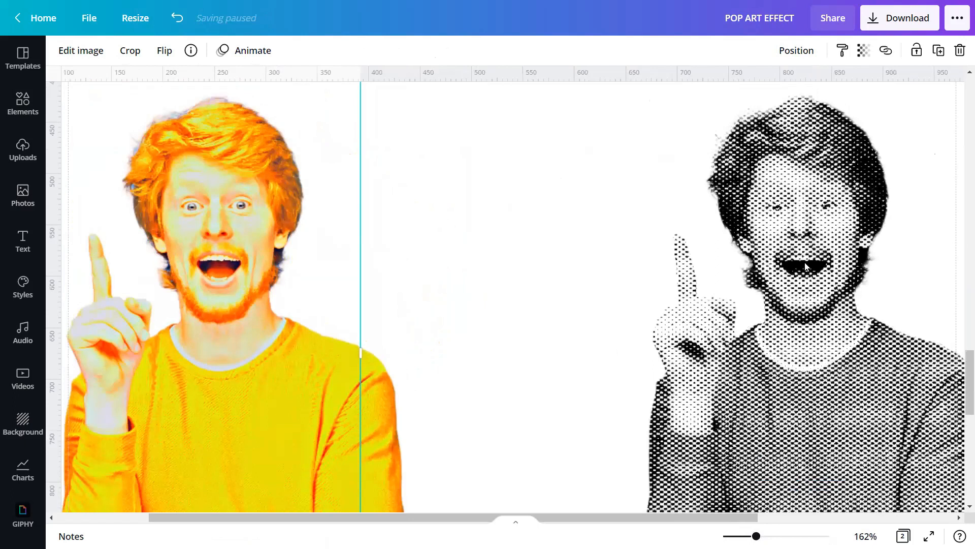
pyautogui.click(70, 49)
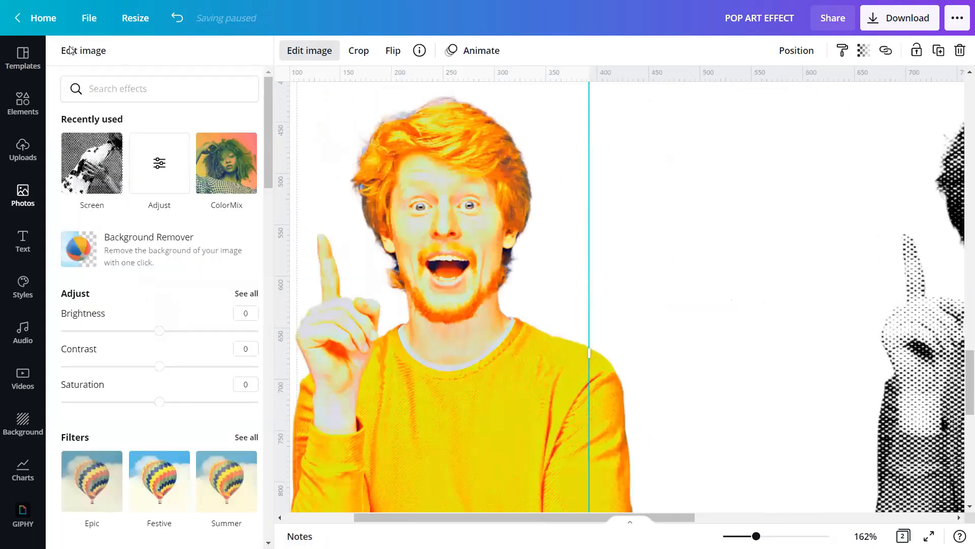
pyautogui.scroll(-4, 164, 254)
pyautogui.scroll(-1, 163, 257)
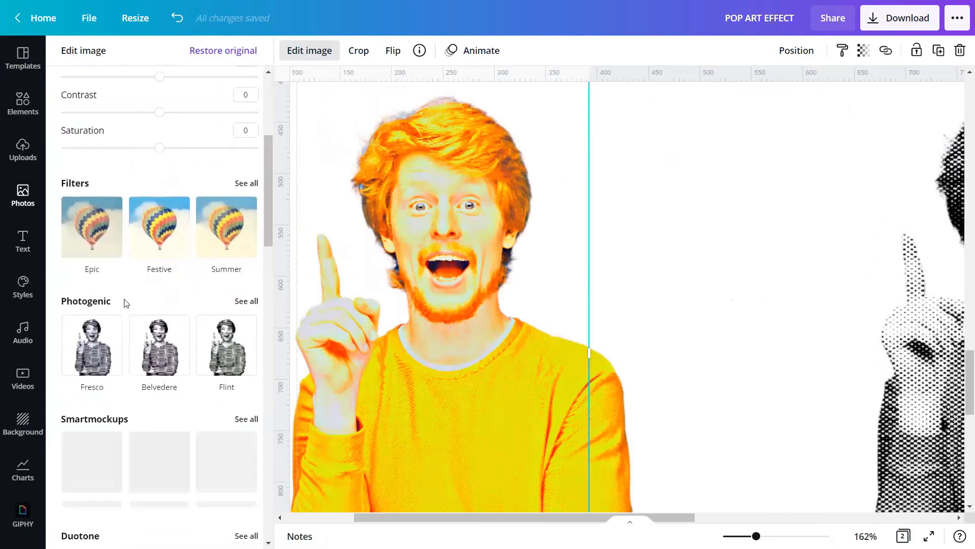
pyautogui.click(242, 301)
pyautogui.scroll(-5, 579, 351)
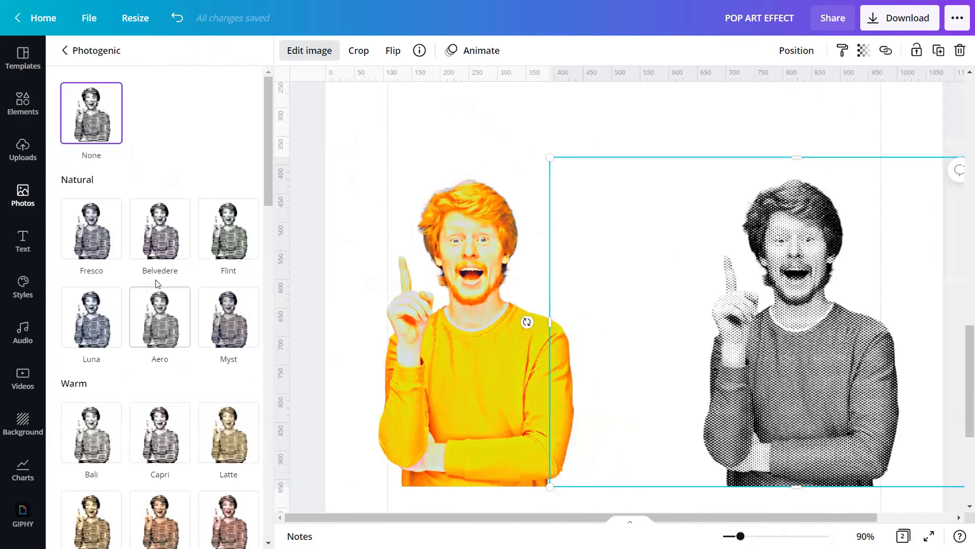
pyautogui.scroll(-5, 157, 274)
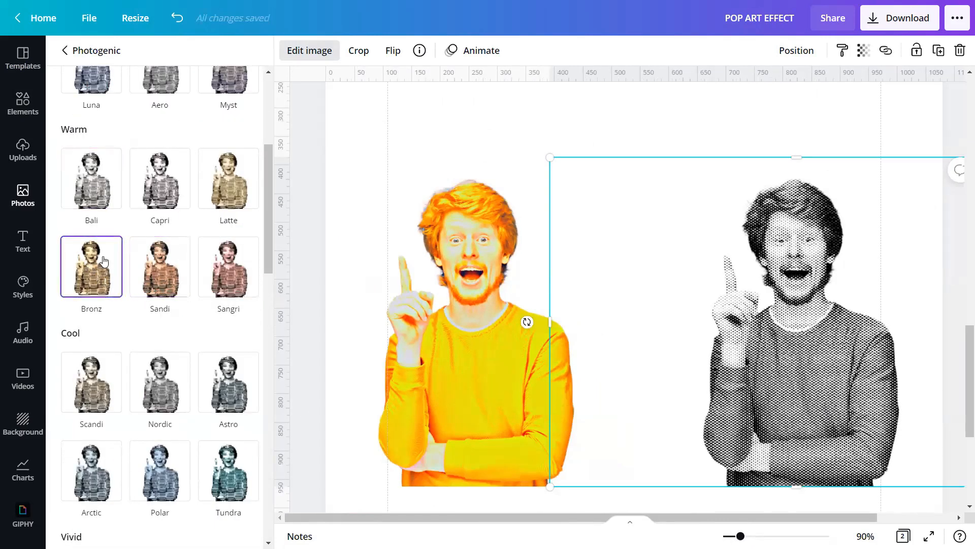
pyautogui.click(85, 260)
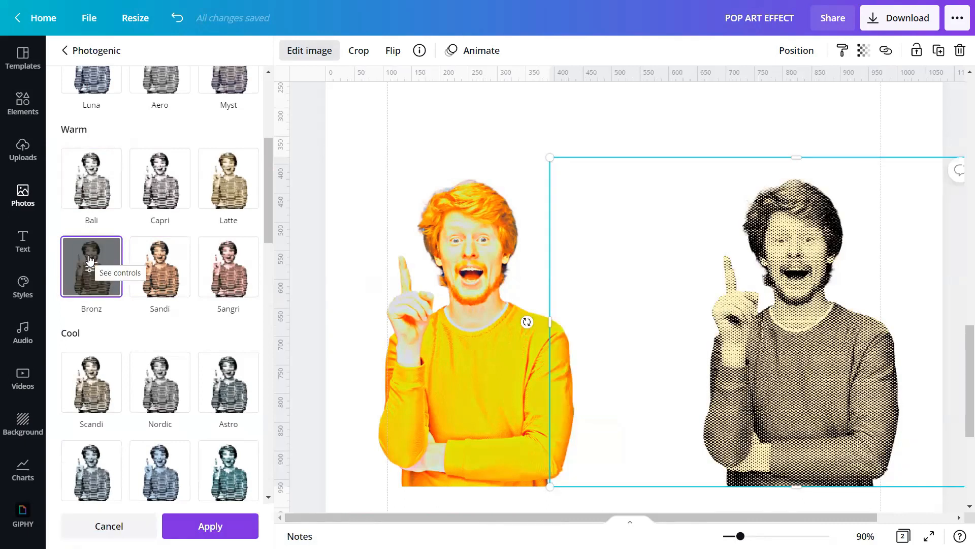
pyautogui.click(206, 527)
# Examine the Bronz-tinted halftone copy up close and beside the yellow photo.
pyautogui.hotkey('ctrl', '-')
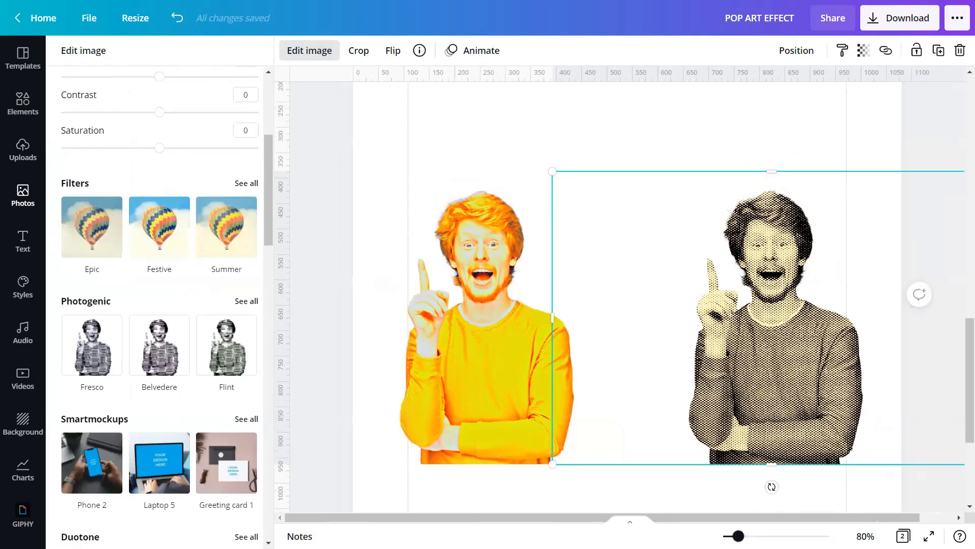
pyautogui.scroll(-3, 626, 286)
pyautogui.click(743, 490)
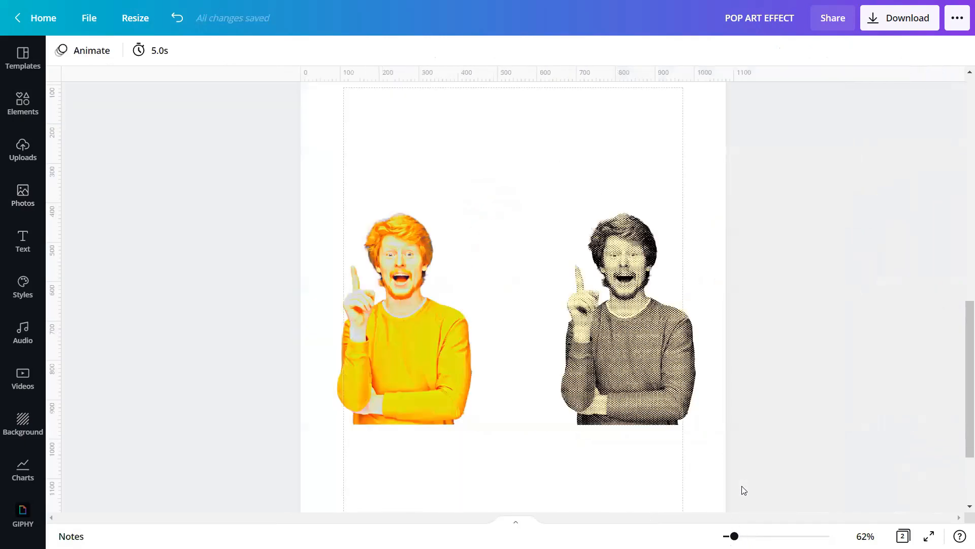
pyautogui.moveTo(734, 536); pyautogui.dragTo(854, 525)
pyautogui.click(721, 213)
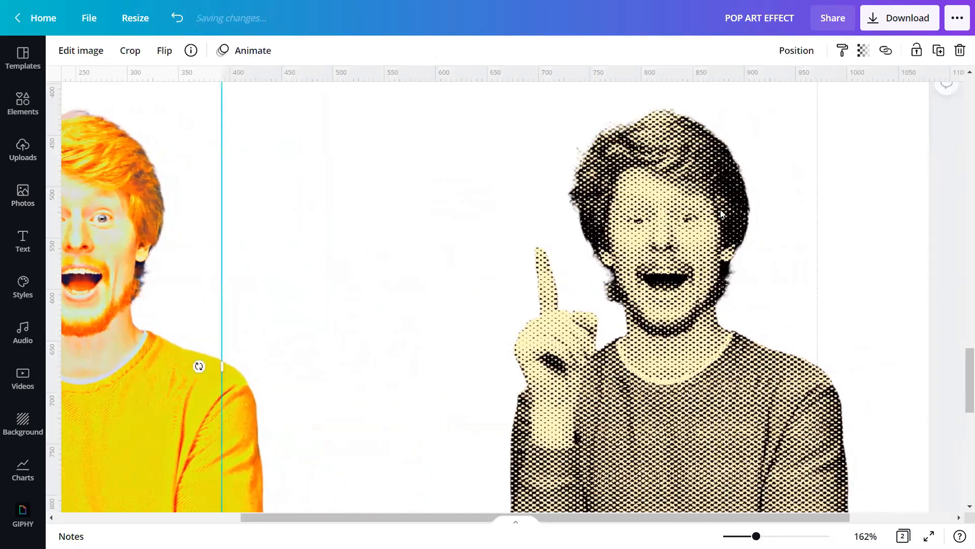
pyautogui.scroll(-8, 687, 235)
pyautogui.scroll(10, 689, 259)
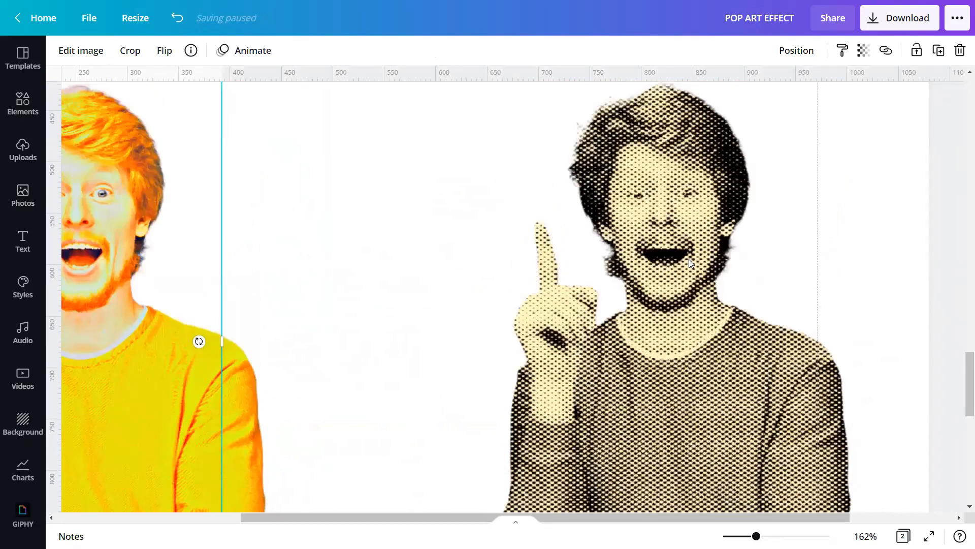
pyautogui.scroll(-6, 540, 496)
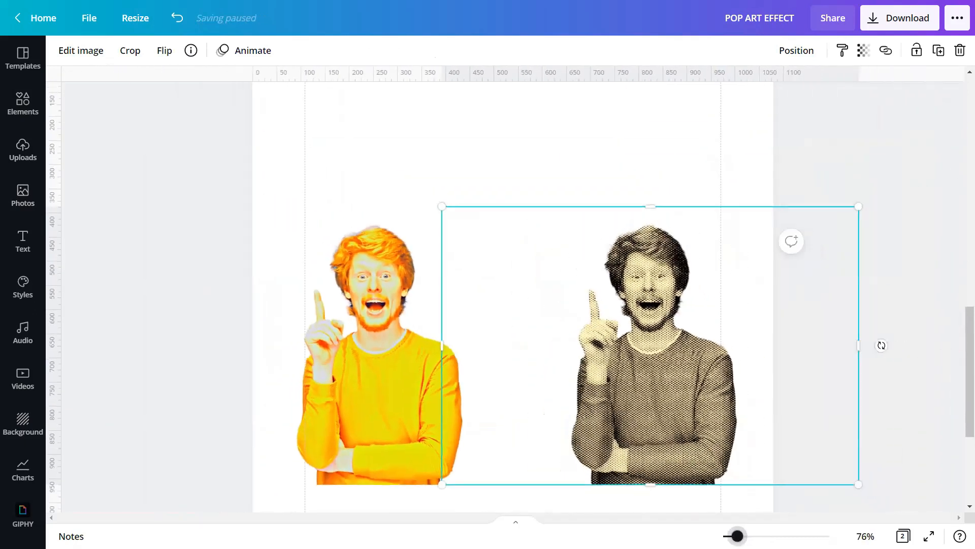
pyautogui.click(539, 497)
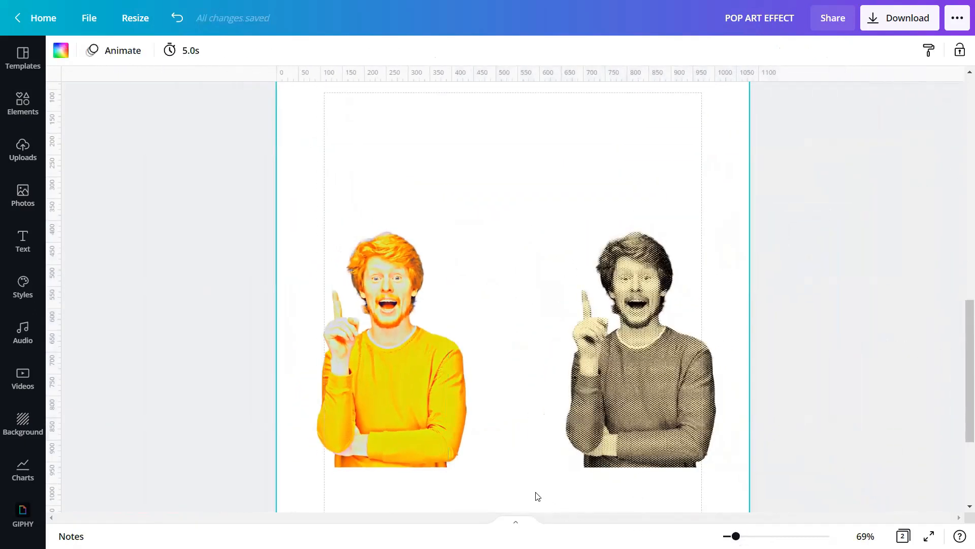
# Set the transparency of the halftone copy to 45.
pyautogui.click(589, 422)
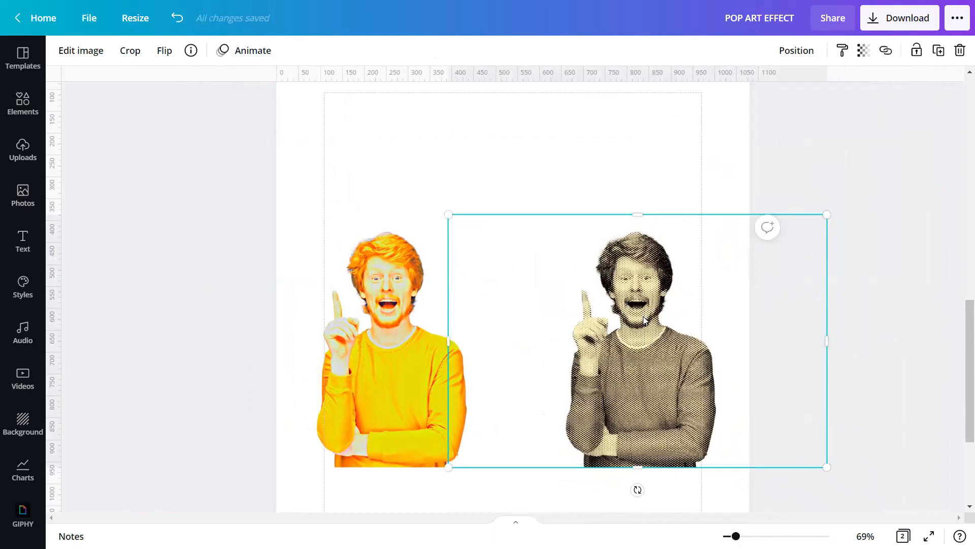
pyautogui.moveTo(736, 536)
pyautogui.mouseDown()
pyautogui.moveTo(758, 536)
pyautogui.moveTo(735, 536)
pyautogui.mouseUp()
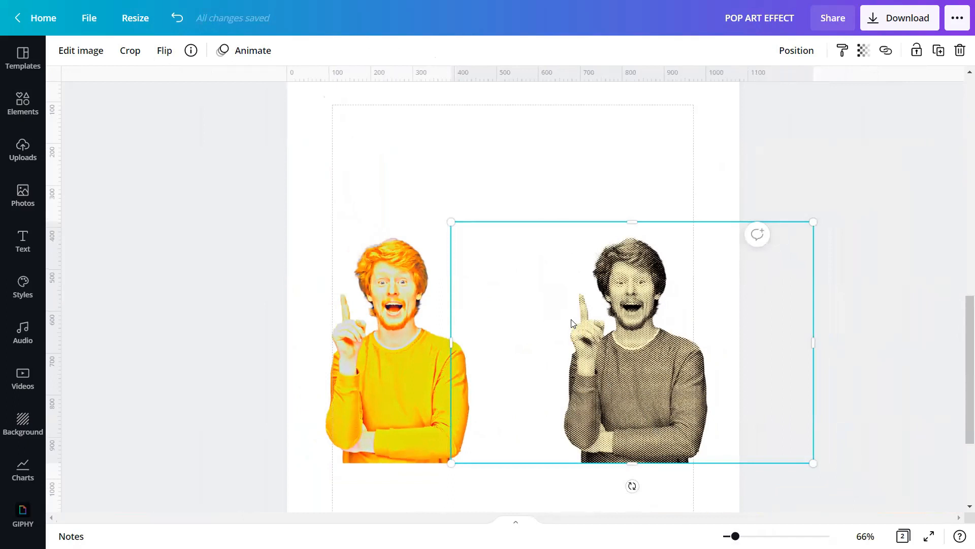
pyautogui.click(857, 61)
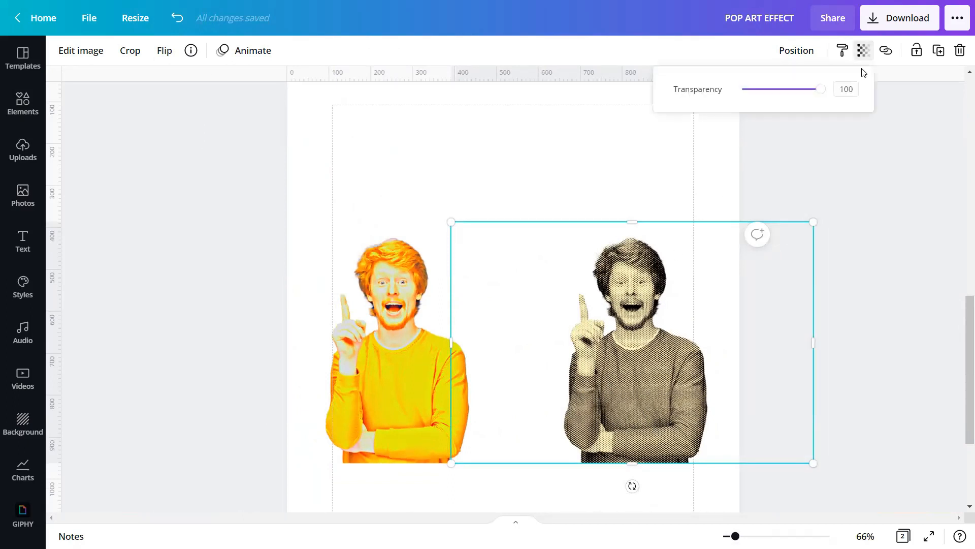
pyautogui.press('Return')
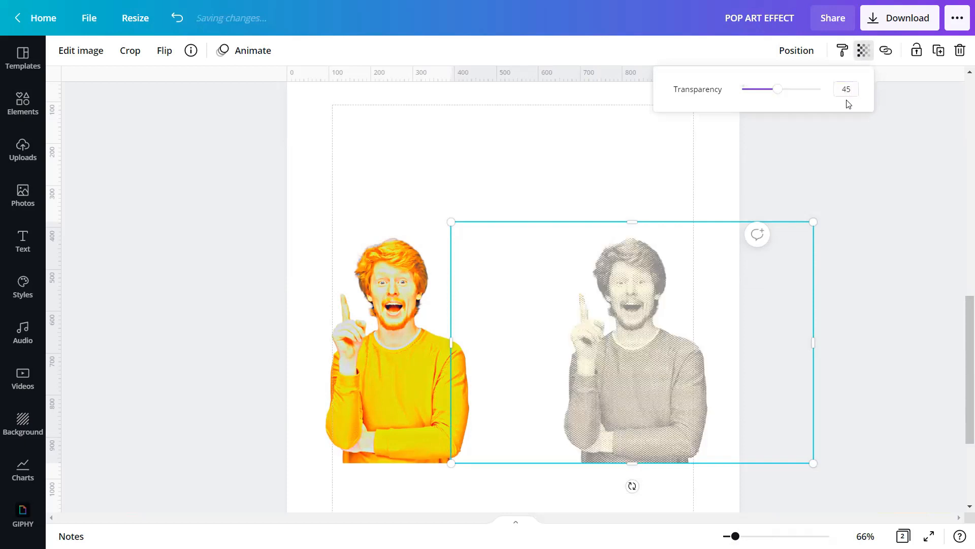
pyautogui.click(858, 288)
# Move the semi-transparent halftone copy exactly over the yellow colour photo.
pyautogui.click(676, 296)
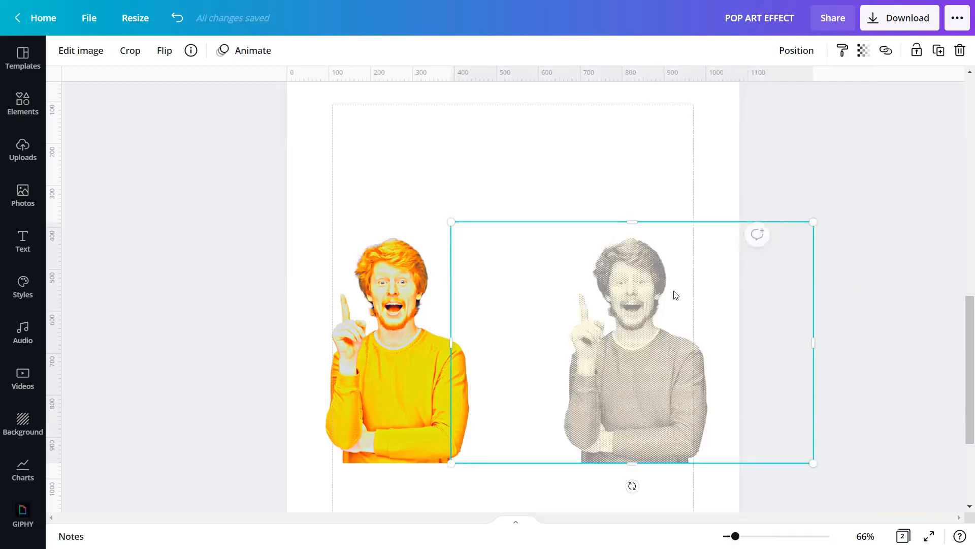
pyautogui.moveTo(673, 296); pyautogui.dragTo(433, 291)
pyautogui.click(646, 291)
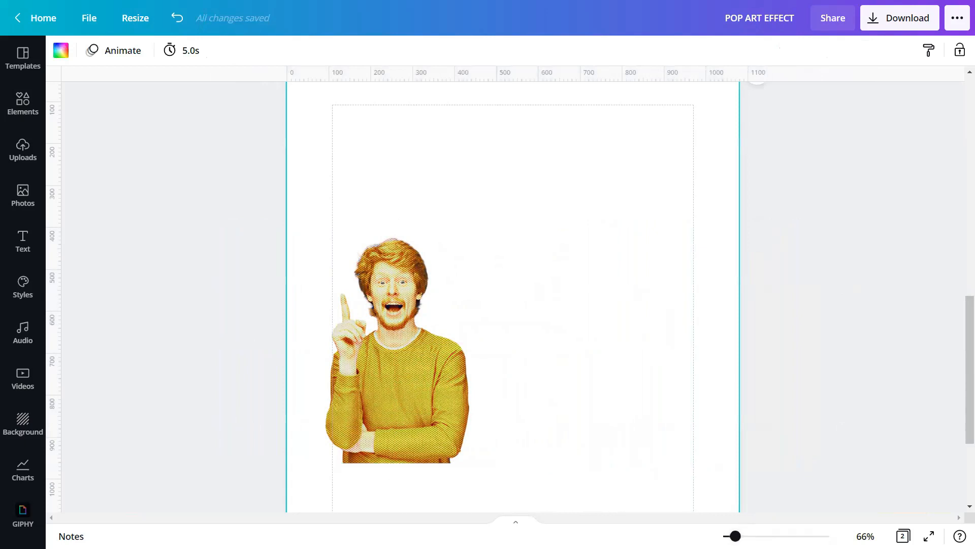
# Centre the overlapping colour and halftone copies horizontally on the page and group them.
pyautogui.moveTo(735, 536); pyautogui.dragTo(746, 536)
pyautogui.moveTo(694, 184); pyautogui.dragTo(292, 364)
pyautogui.moveTo(356, 364); pyautogui.dragTo(563, 353)
pyautogui.click(759, 61)
# Enlarge the grouped portrait beyond the page's sides and centre it against the page's bottom edge.
pyautogui.moveTo(746, 536); pyautogui.dragTo(777, 536)
pyautogui.scroll(-1, 652, 323)
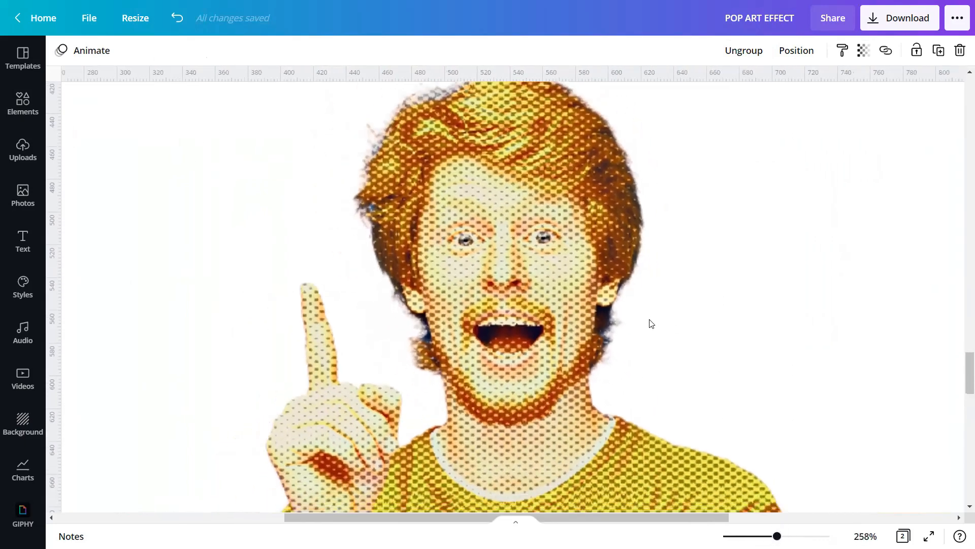
pyautogui.scroll(-10, 650, 321)
pyautogui.moveTo(777, 536); pyautogui.dragTo(731, 511)
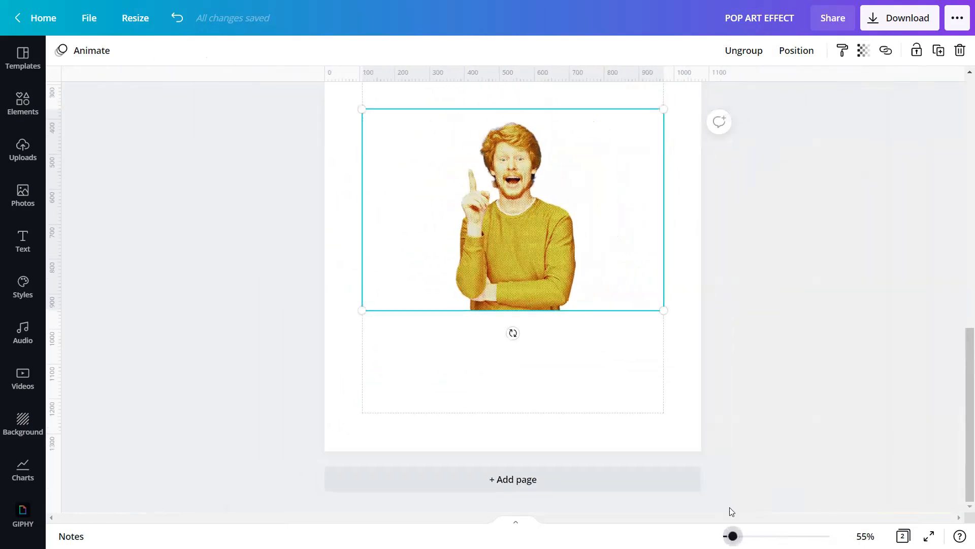
pyautogui.moveTo(663, 311); pyautogui.dragTo(734, 394)
pyautogui.moveTo(546, 232); pyautogui.dragTo(524, 311)
pyautogui.moveTo(326, 191); pyautogui.dragTo(152, 78)
pyautogui.moveTo(486, 246); pyautogui.dragTo(568, 282)
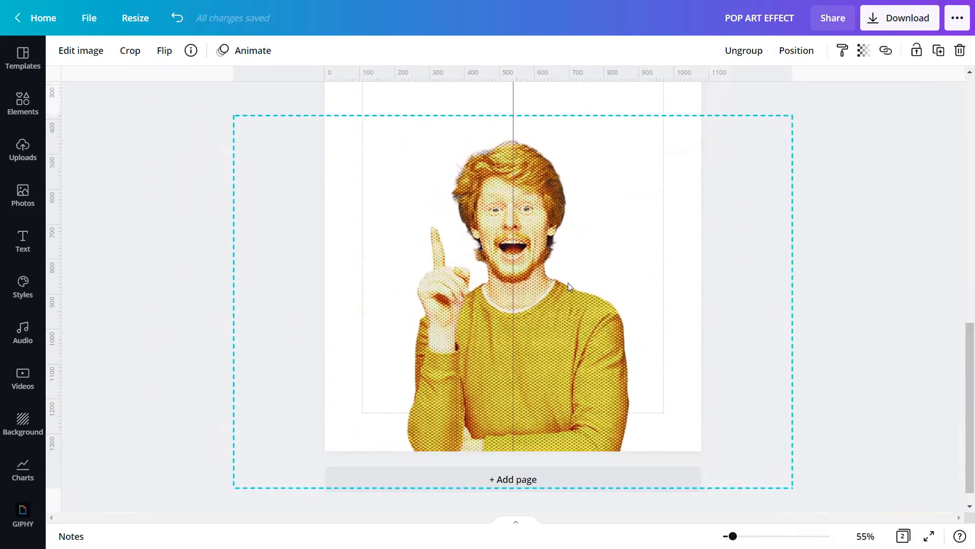
pyautogui.click(866, 244)
# Search the elements for "COLOR POP BACKGROUND" and limit the results to graphics.
pyautogui.scroll(3, 861, 243)
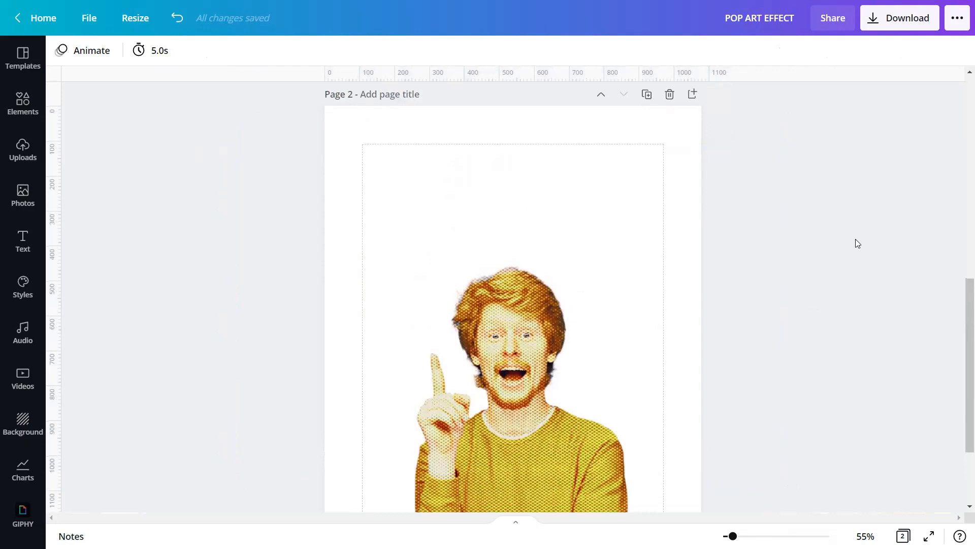
pyautogui.scroll(-3, 856, 239)
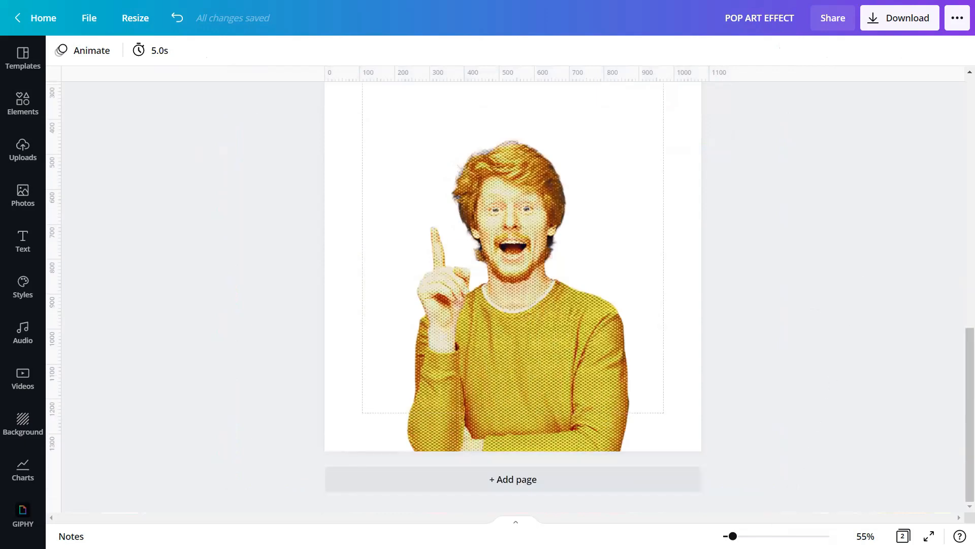
pyautogui.moveTo(733, 536); pyautogui.dragTo(730, 536)
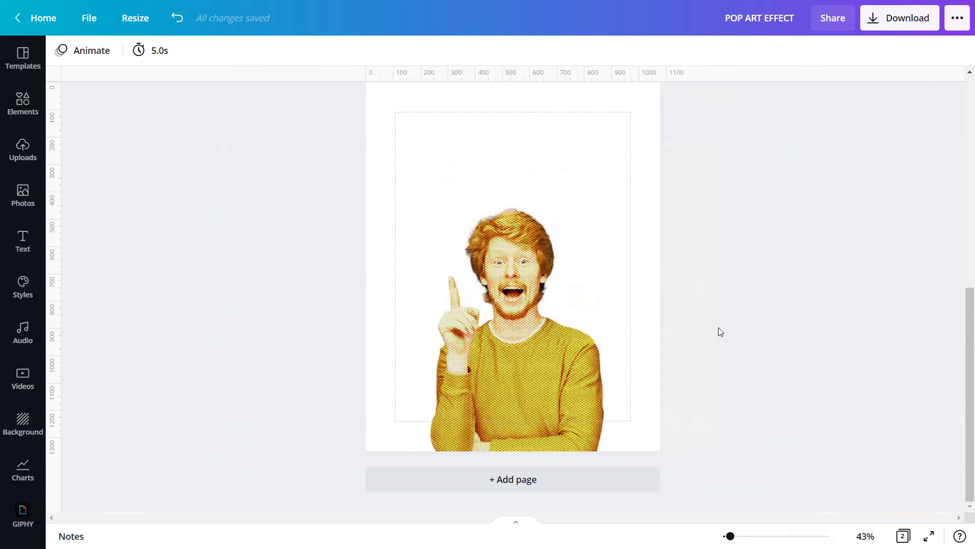
pyautogui.click(19, 100)
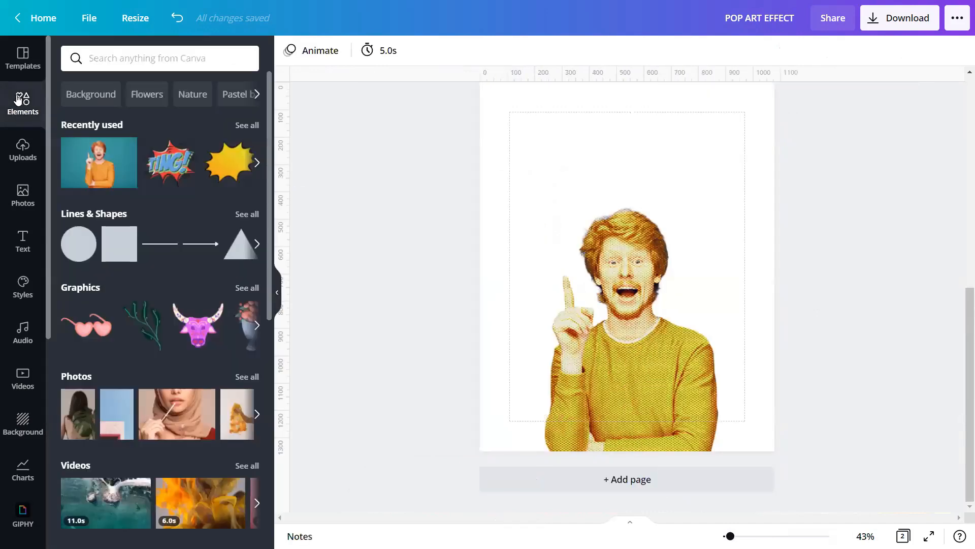
pyautogui.click(104, 56)
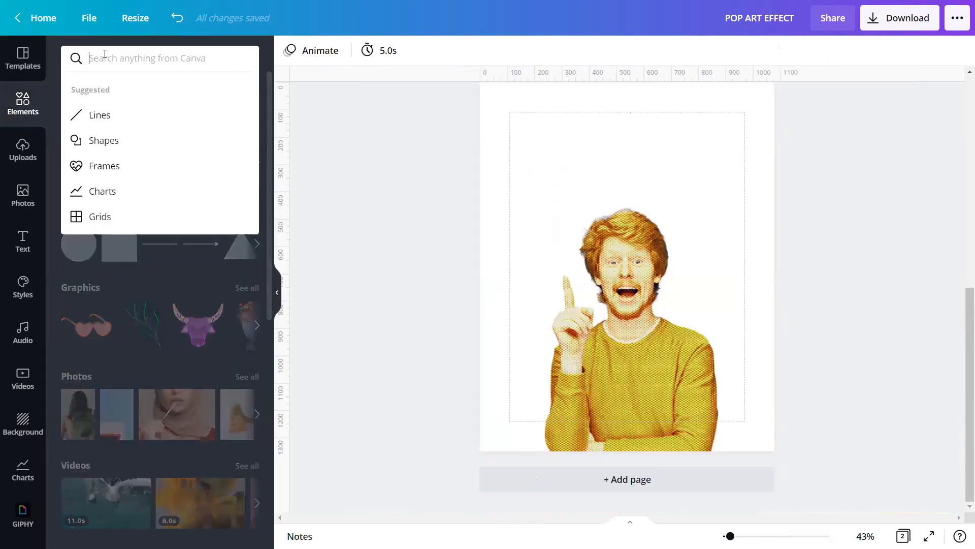
pyautogui.write('COLOR')
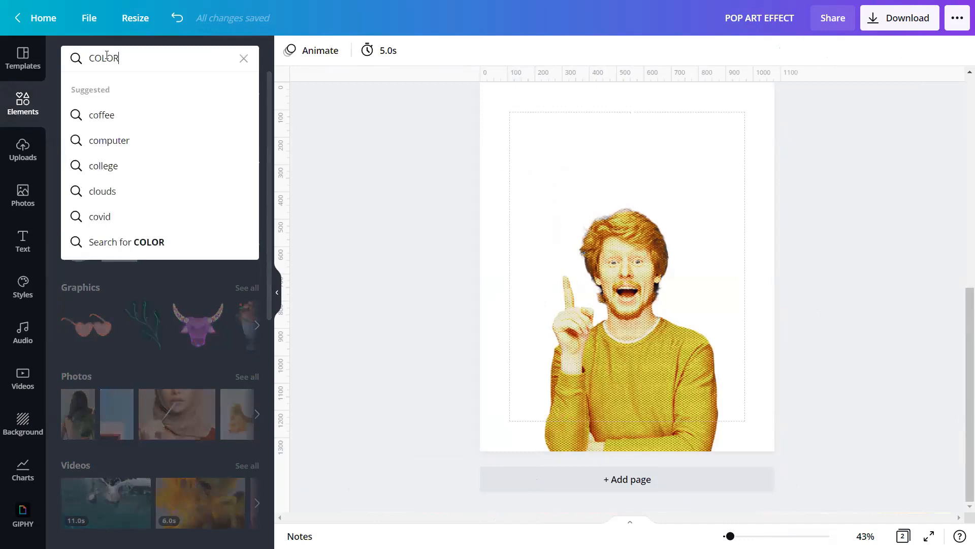
pyautogui.write(' POP BACKGROUND')
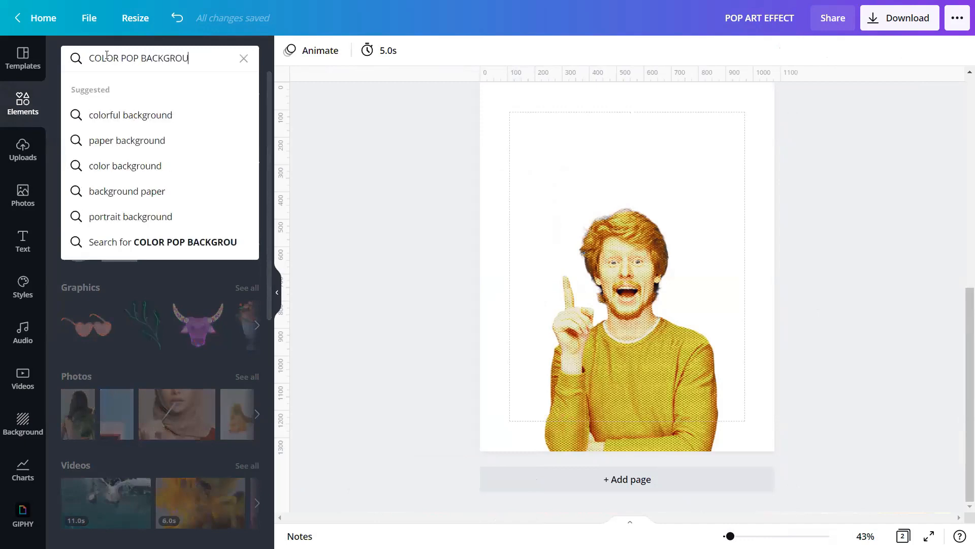
pyautogui.press('Return')
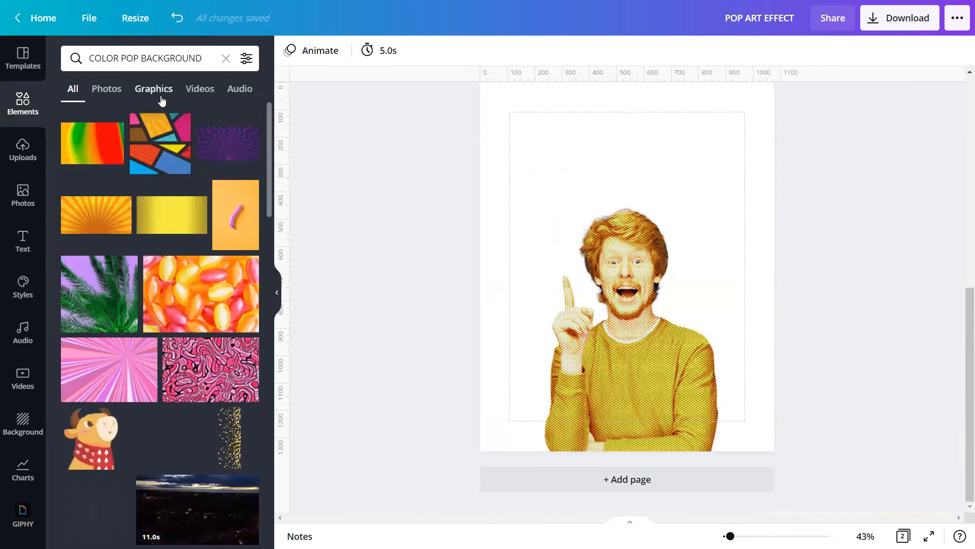
pyautogui.click(161, 97)
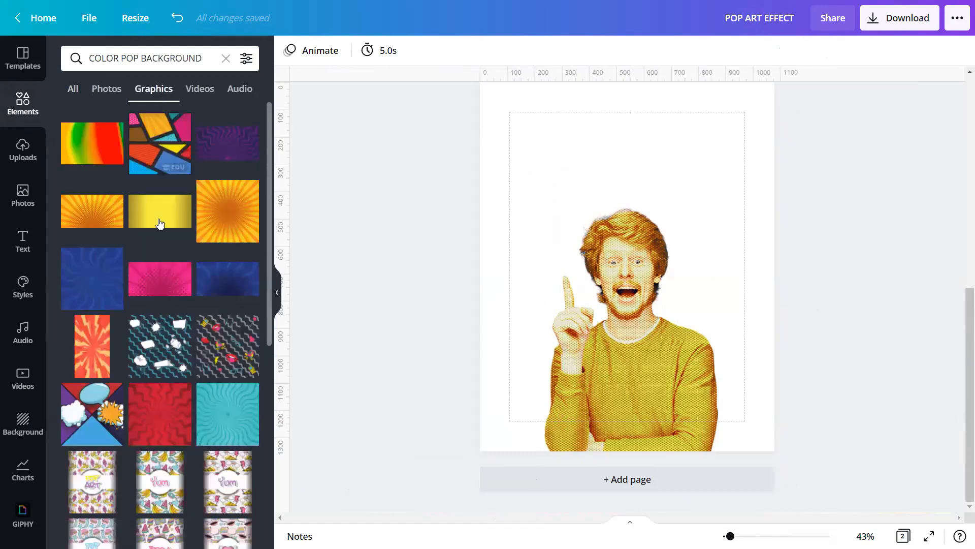
# Browse the background graphics and add the Yellow Color Sunburst Pop Art Background to page 2.
pyautogui.scroll(-5, 223, 443)
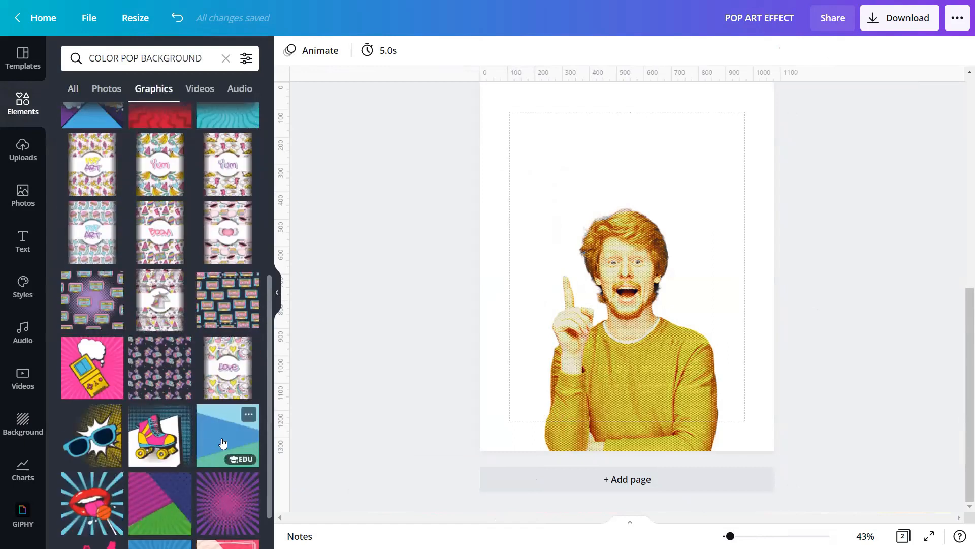
pyautogui.scroll(-7, 222, 444)
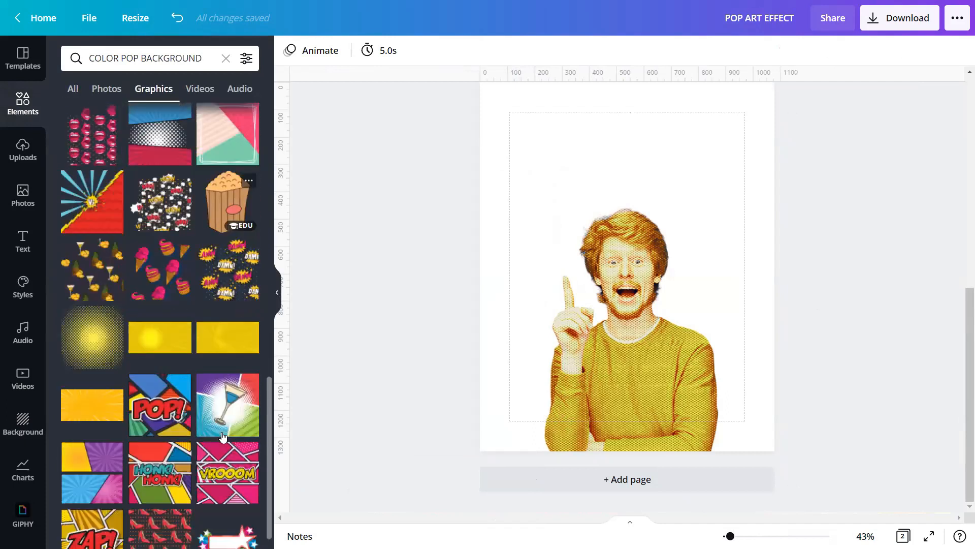
pyautogui.scroll(12, 223, 436)
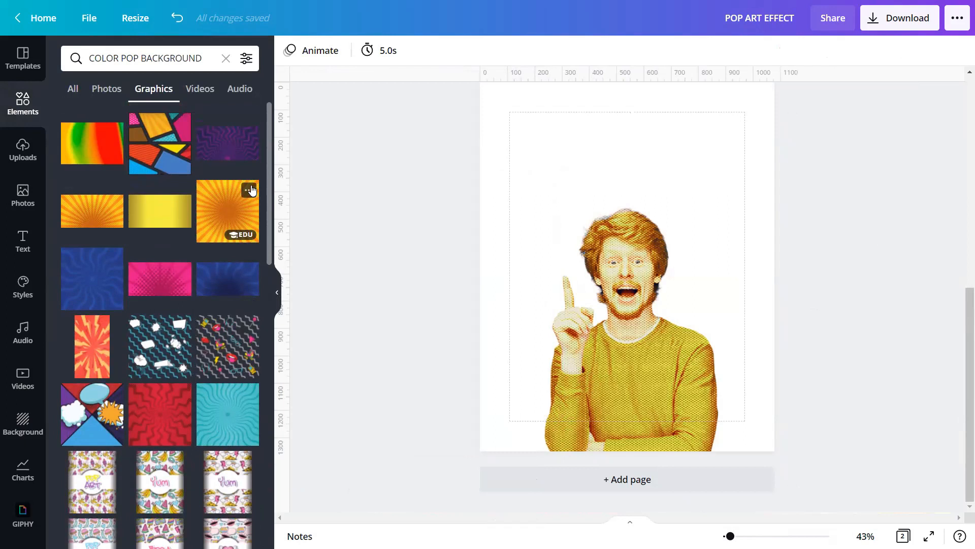
pyautogui.click(250, 190)
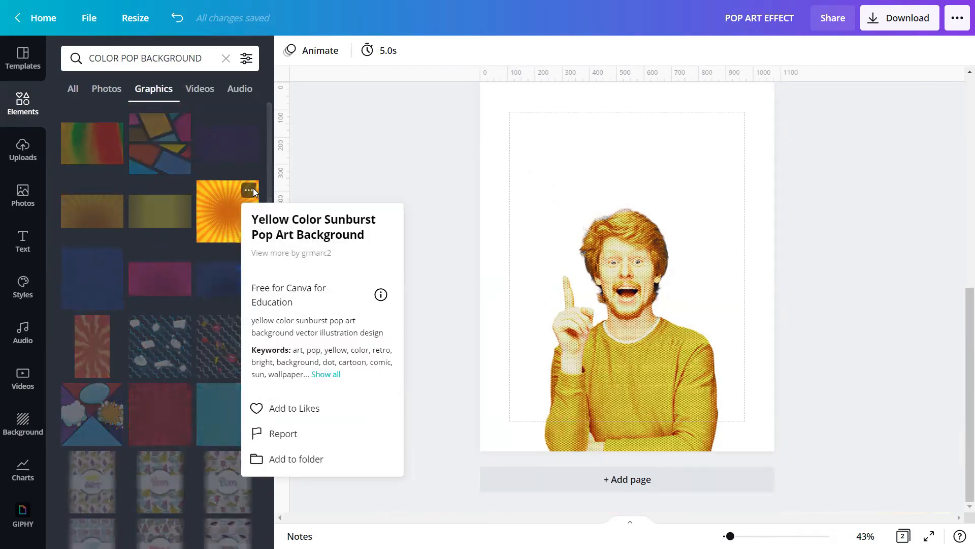
pyautogui.click(217, 193)
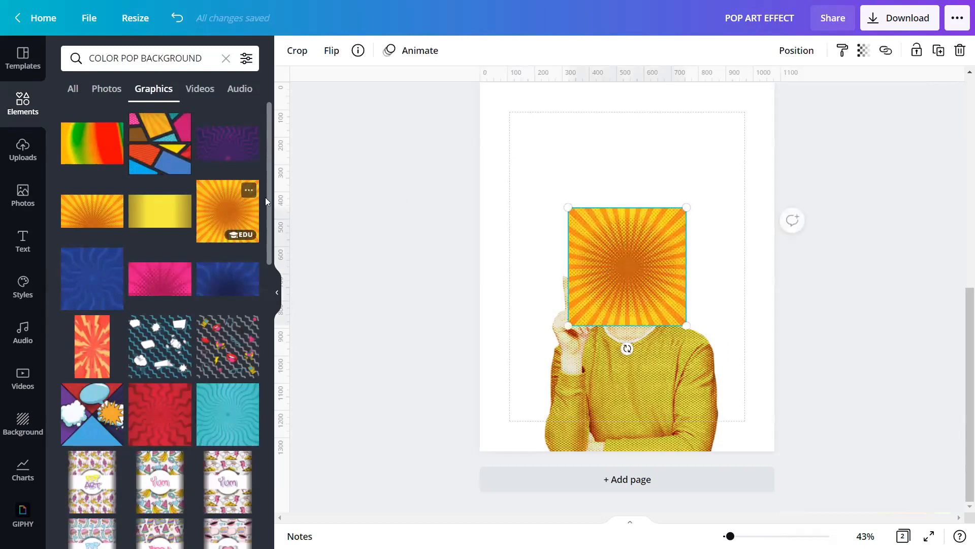
# Enlarge the sunburst graphic on page 2 until it covers the whole page.
pyautogui.click(225, 59)
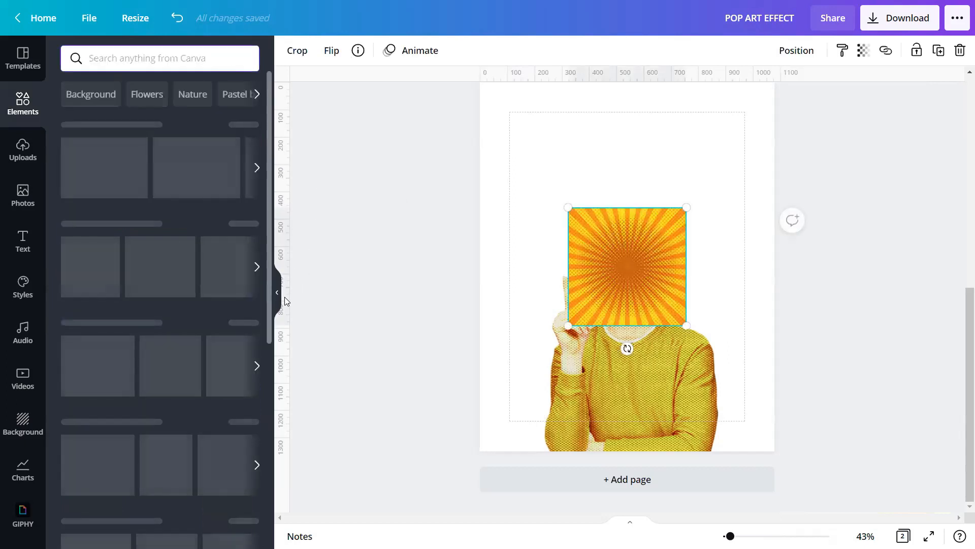
pyautogui.click(276, 292)
pyautogui.moveTo(453, 207); pyautogui.dragTo(345, 100)
pyautogui.scroll(2, 339, 152)
pyautogui.moveTo(344, 161); pyautogui.dragTo(318, 146)
pyautogui.scroll(-1, 517, 229)
pyautogui.moveTo(573, 327); pyautogui.dragTo(685, 457)
# Send the sunburst graphic to the back, behind the grouped portrait.
pyautogui.click(800, 50)
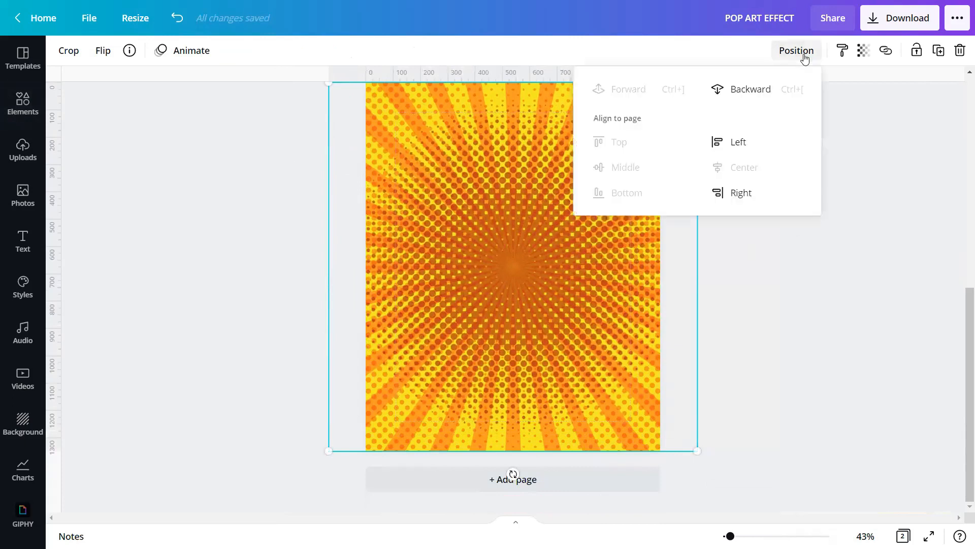
pyautogui.click(544, 291)
pyautogui.rightClick(545, 287)
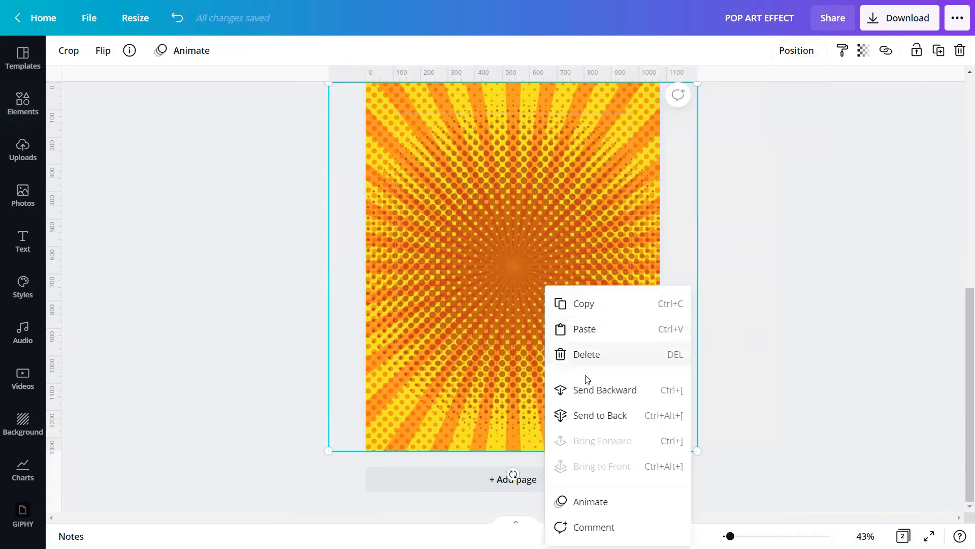
pyautogui.click(589, 415)
pyautogui.click(808, 278)
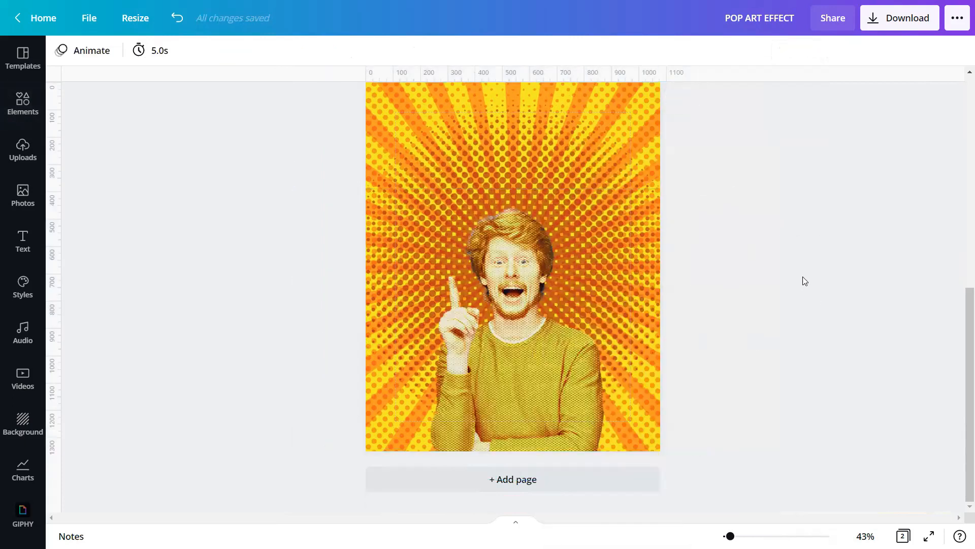
# Examine the halftone portrait and sunburst background on page 2 at 104% zoom.
pyautogui.moveTo(730, 536); pyautogui.dragTo(743, 536)
pyautogui.scroll(-3, 825, 248)
pyautogui.scroll(-2, 824, 248)
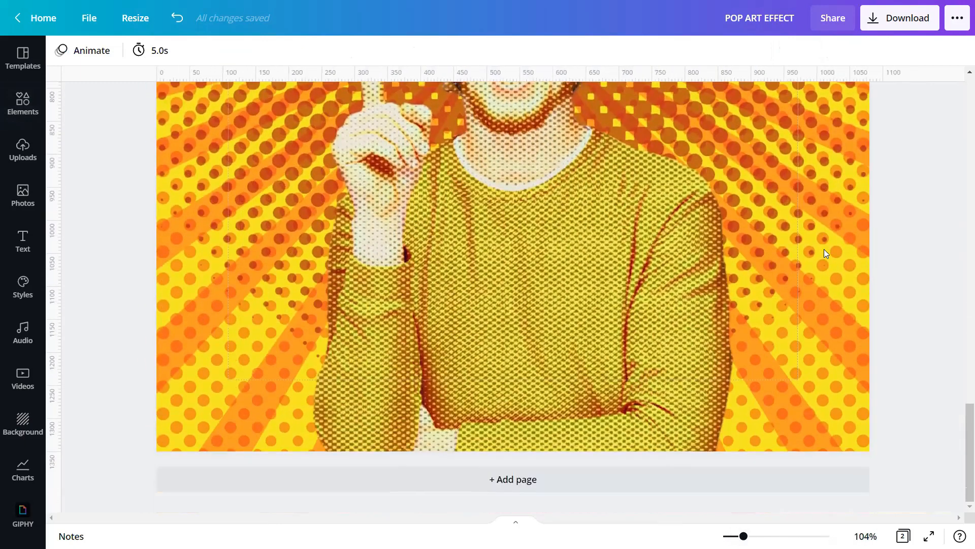
pyautogui.scroll(10, 823, 249)
pyautogui.scroll(2, 824, 247)
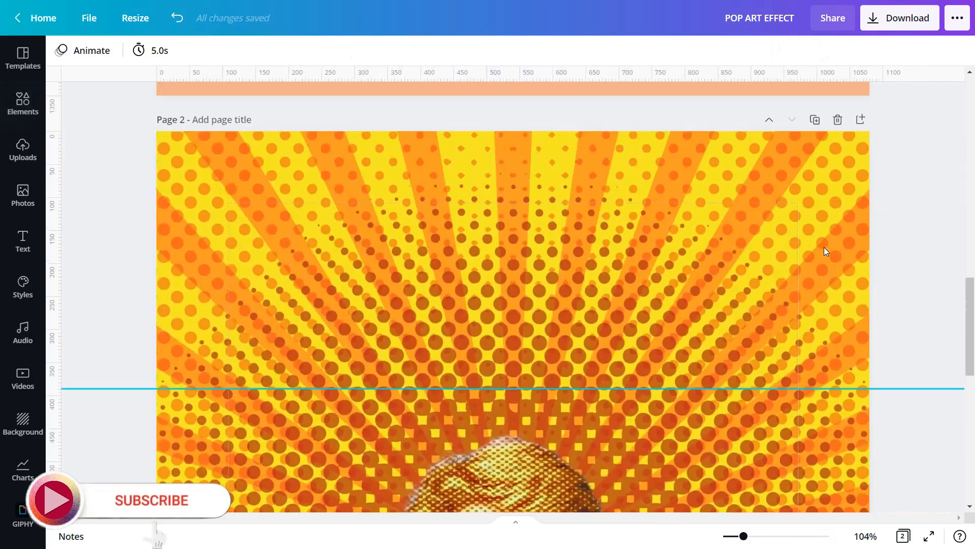
pyautogui.scroll(-5, 786, 377)
pyautogui.moveTo(744, 536); pyautogui.dragTo(730, 536)
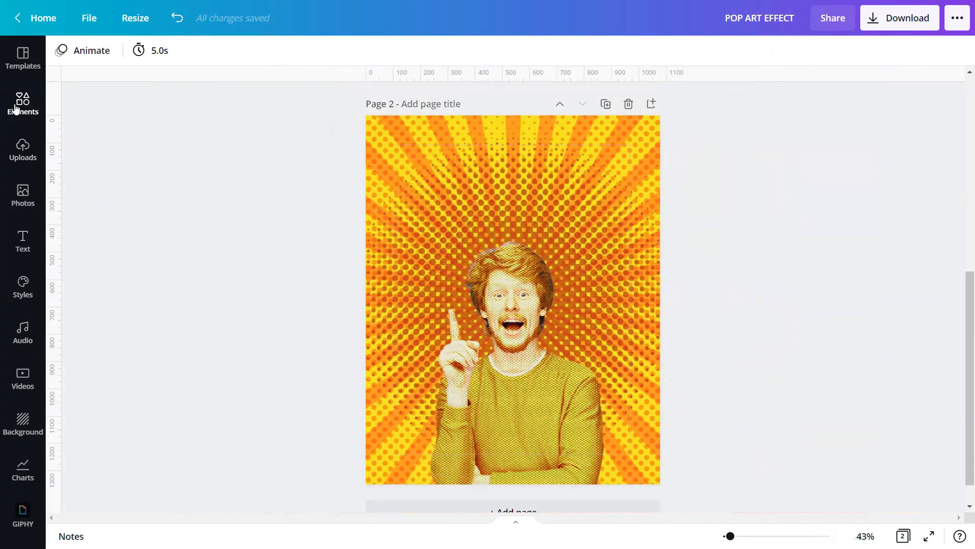
# Search the elements for "COMIC BURSTS" and limit the results to graphics.
pyautogui.click(16, 106)
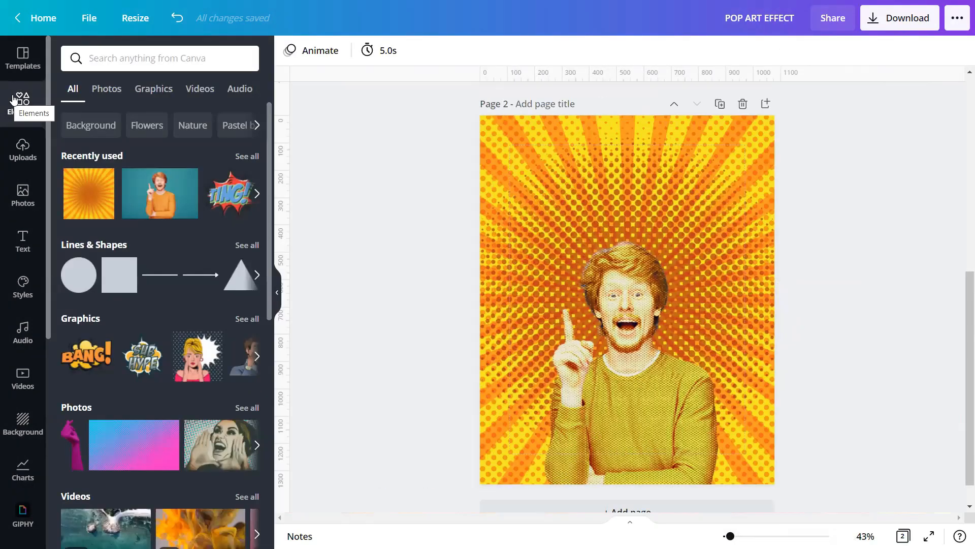
pyautogui.click(128, 55)
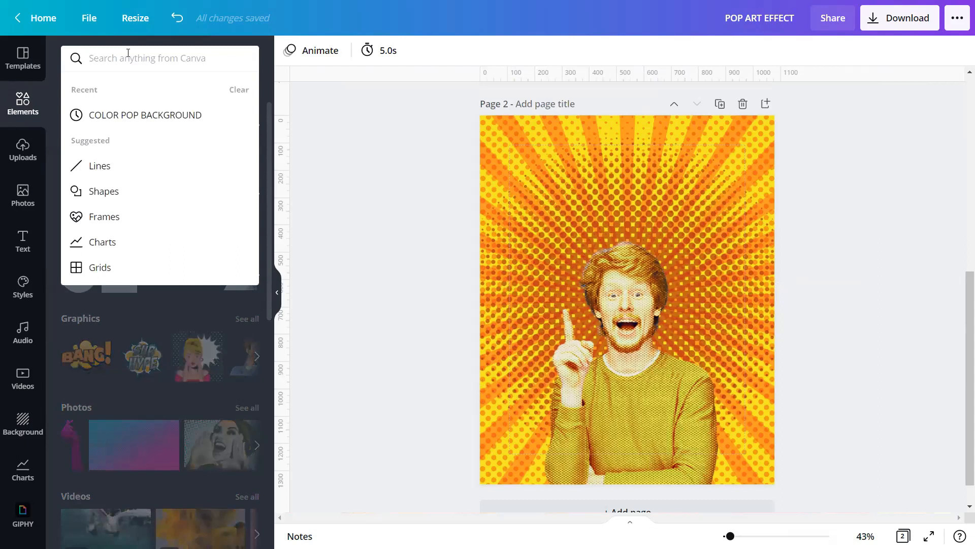
pyautogui.write('COMIC BI')
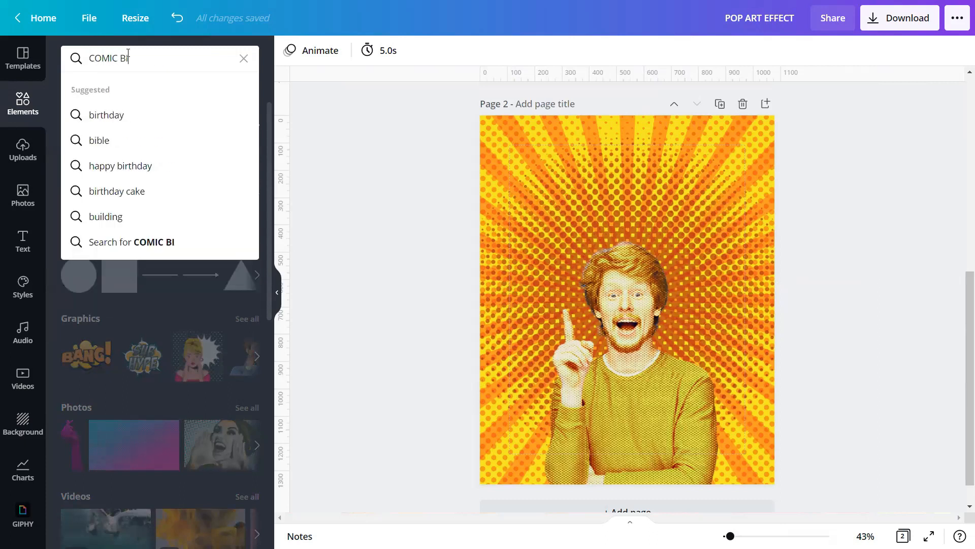
pyautogui.press('BackSpace')
pyautogui.write('URSTS')
pyautogui.press('Return')
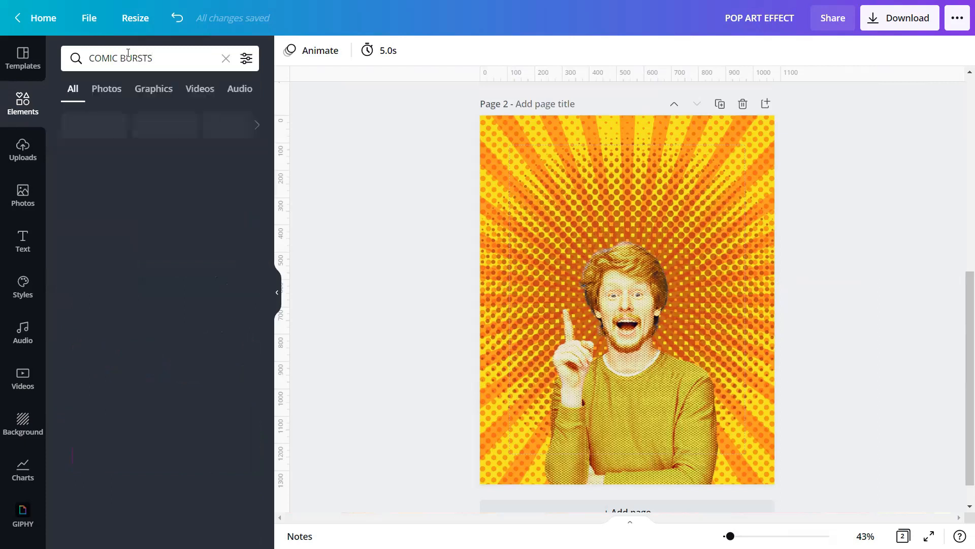
pyautogui.click(159, 96)
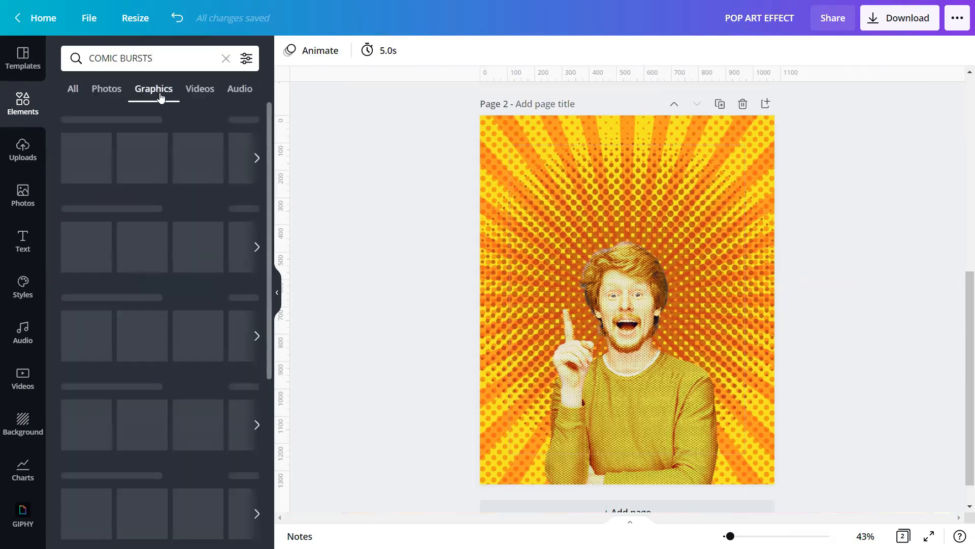
# Browse the burst graphics and add the yellow-orange Isolated Comic Expression burst to page 2.
pyautogui.scroll(-7, 168, 185)
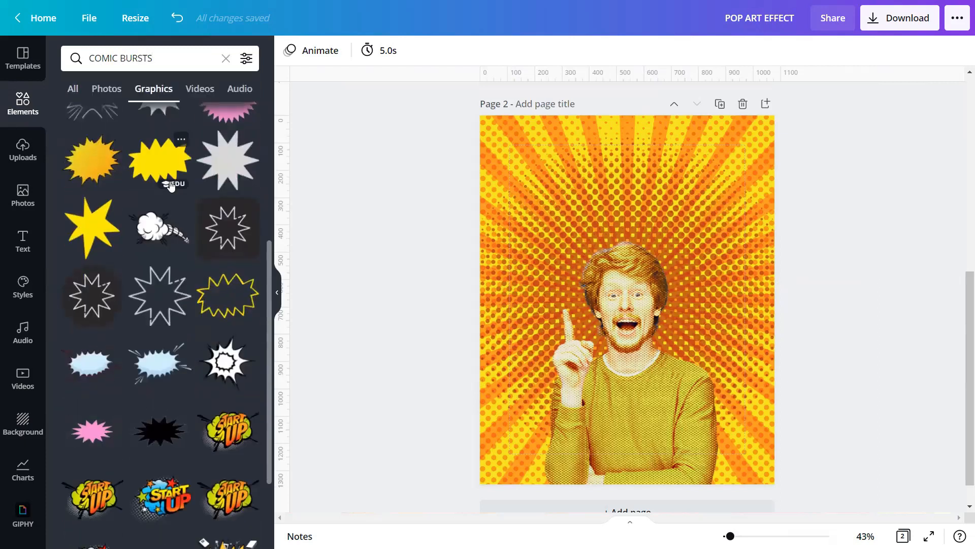
pyautogui.scroll(-14, 167, 184)
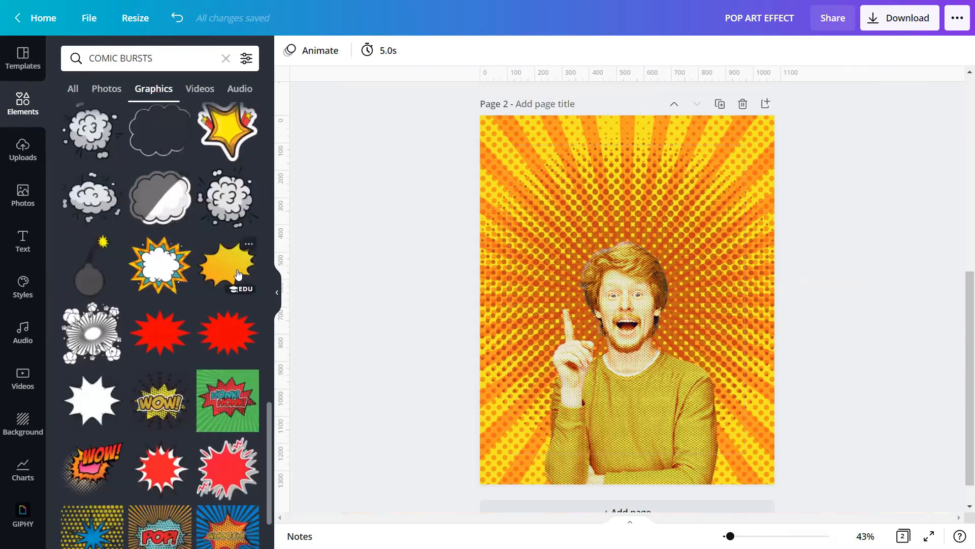
pyautogui.click(249, 245)
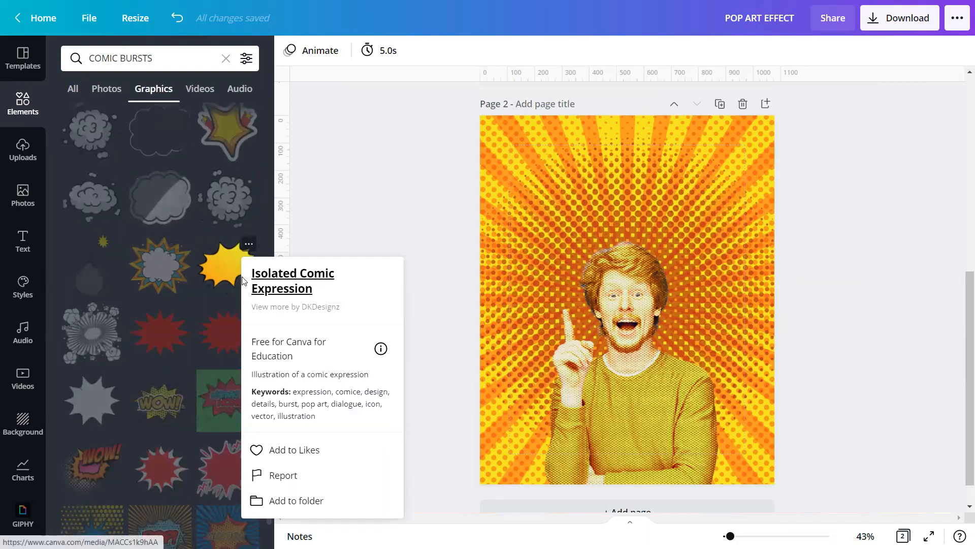
pyautogui.click(229, 278)
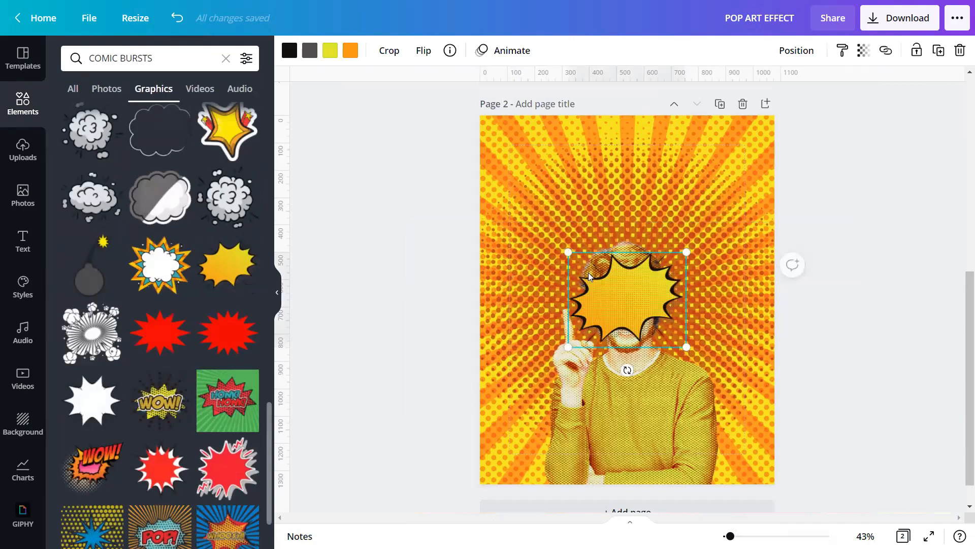
pyautogui.click(225, 58)
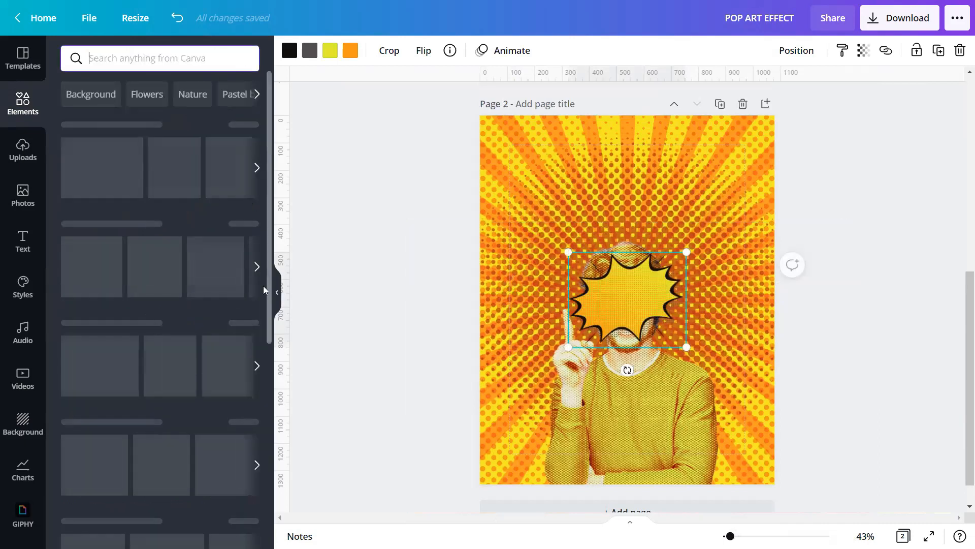
pyautogui.click(278, 295)
# Enlarge the comic burst, rotate it to about -20° and place it over the portrait's head and the page's right side.
pyautogui.moveTo(446, 251); pyautogui.dragTo(411, 236)
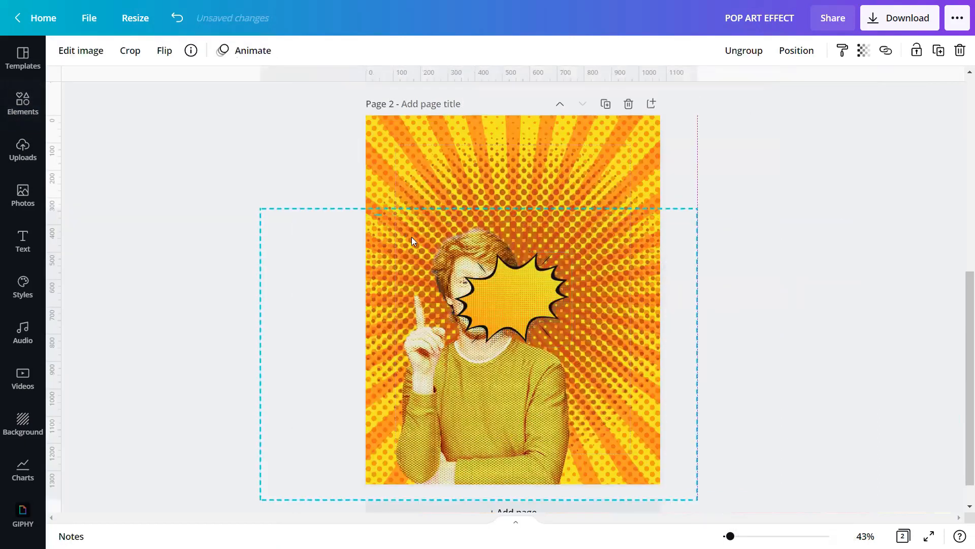
pyautogui.hotkey('ctrl', 'z')
pyautogui.click(465, 263)
pyautogui.moveTo(430, 232); pyautogui.dragTo(349, 163)
pyautogui.moveTo(460, 369); pyautogui.dragTo(508, 381)
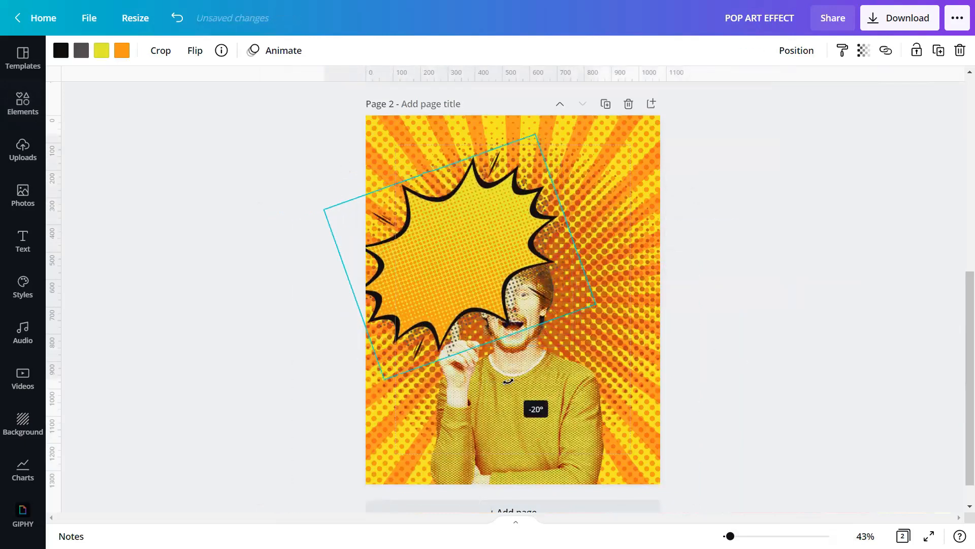
pyautogui.moveTo(446, 252); pyautogui.dragTo(538, 252)
# Send the comic burst backward behind the portrait, enlarge it further and reposition it around the head.
pyautogui.rightClick(539, 251)
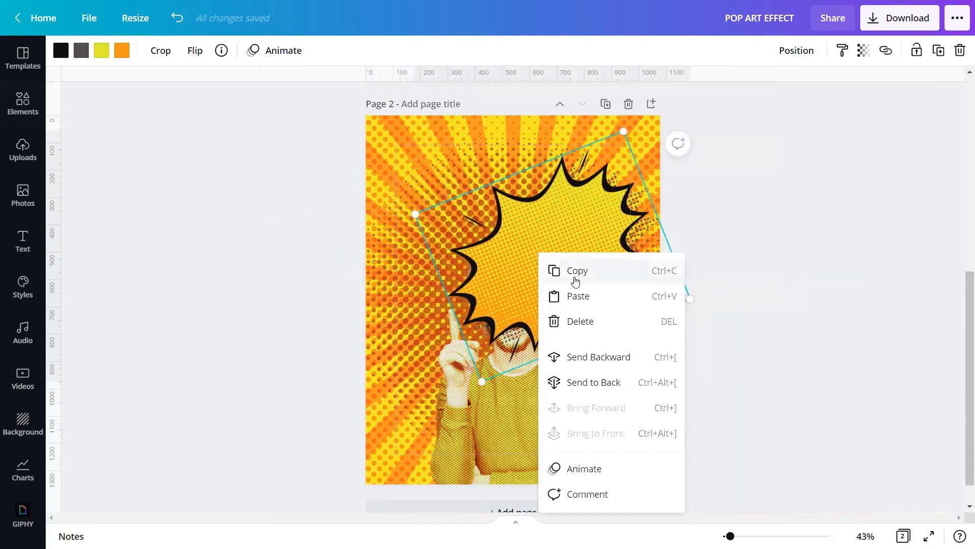
pyautogui.click(616, 361)
pyautogui.moveTo(637, 124); pyautogui.dragTo(661, 105)
pyautogui.moveTo(620, 137); pyautogui.dragTo(589, 170)
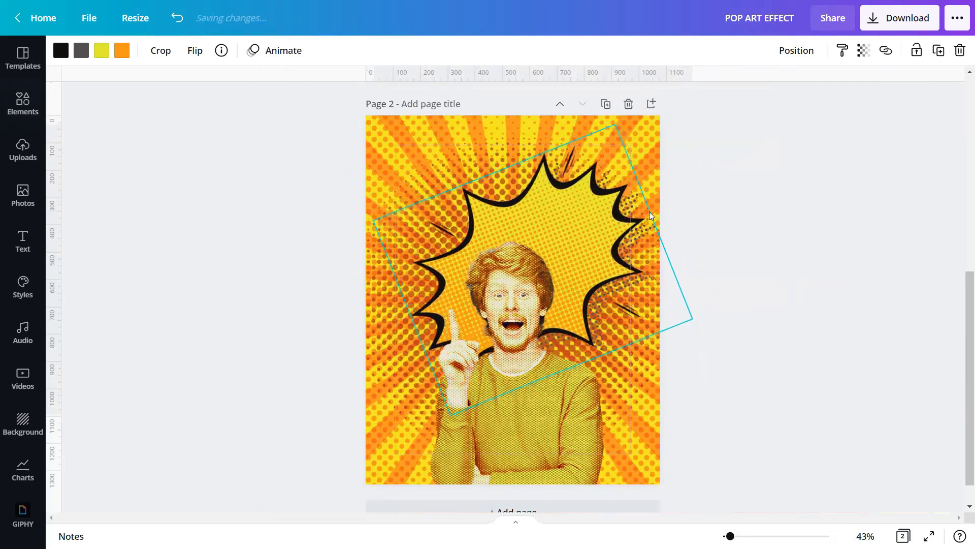
pyautogui.click(740, 277)
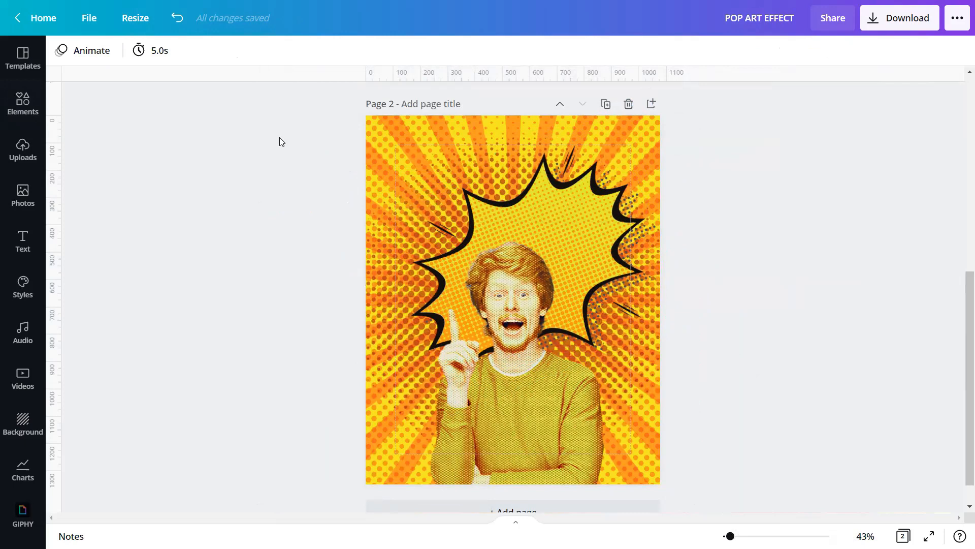
# Search the elements for "COMIC TEXT" and limit the results to graphics.
pyautogui.click(32, 105)
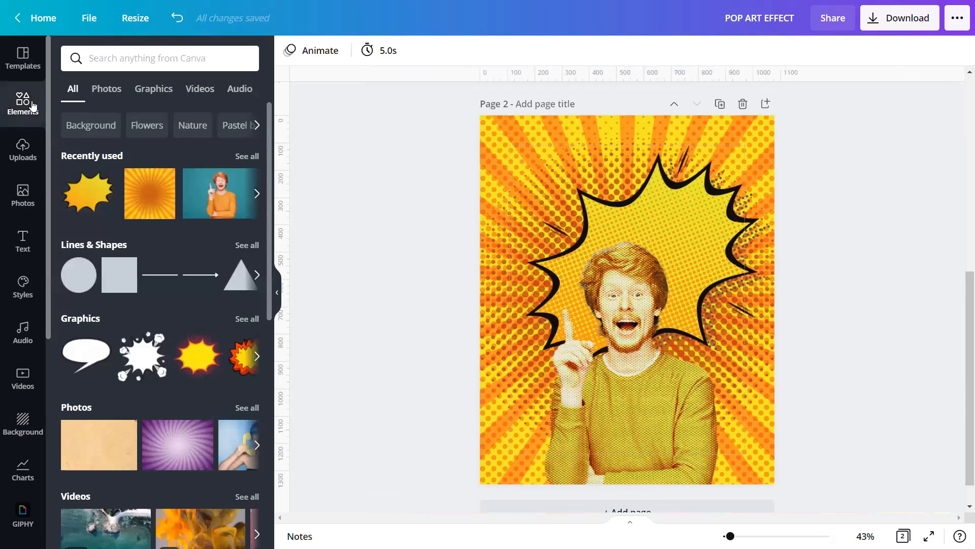
pyautogui.click(133, 63)
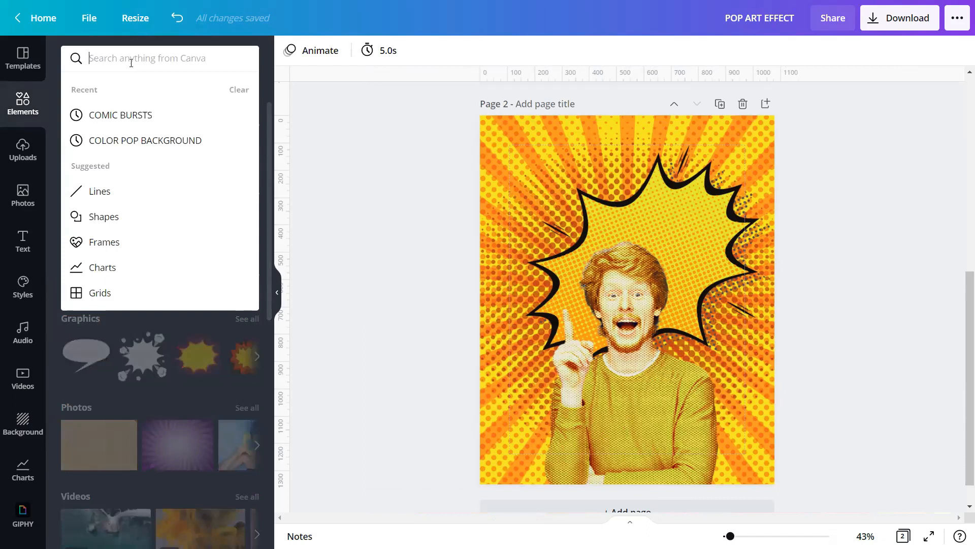
pyautogui.write('COMIC TEXT')
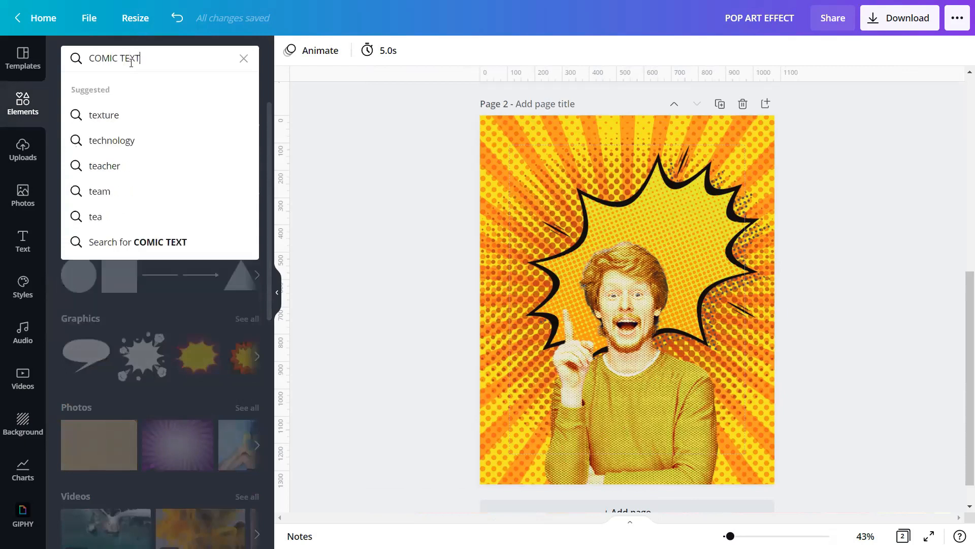
pyautogui.press('Return')
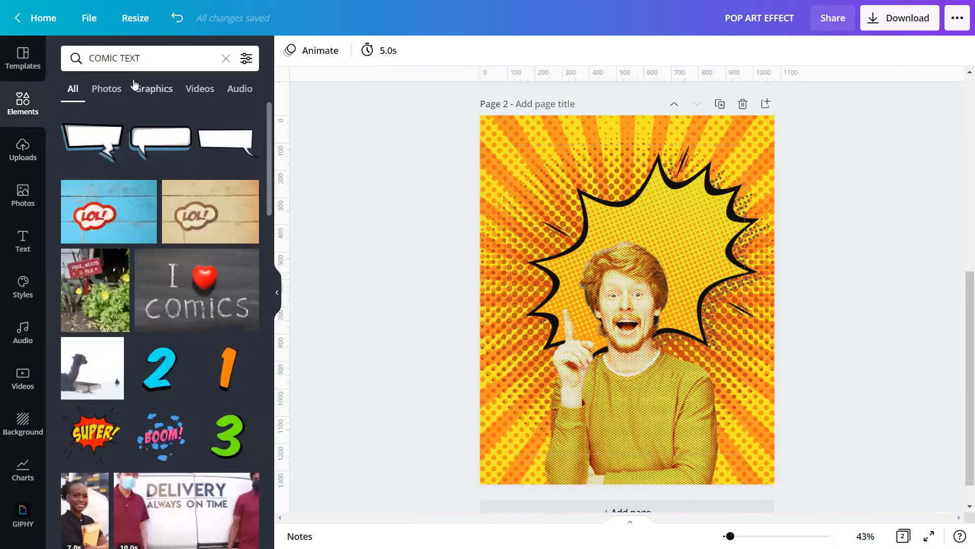
pyautogui.click(138, 87)
# Browse the comic text graphics and add the red and blue "TING!" graphic to page 2.
pyautogui.scroll(-1, 224, 152)
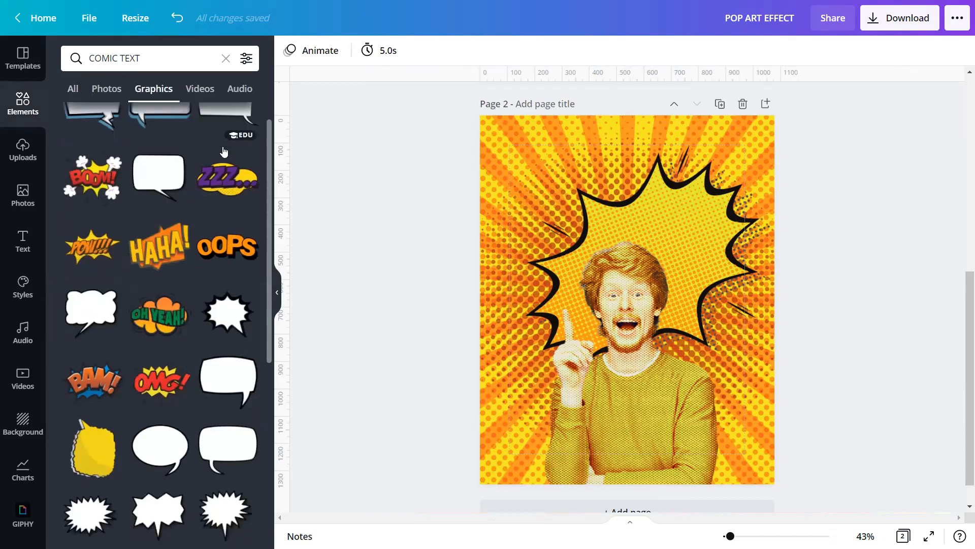
pyautogui.scroll(-12, 223, 152)
pyautogui.scroll(-12, 210, 154)
pyautogui.scroll(-12, 205, 153)
pyautogui.scroll(-10, 200, 148)
pyautogui.scroll(-8, 201, 148)
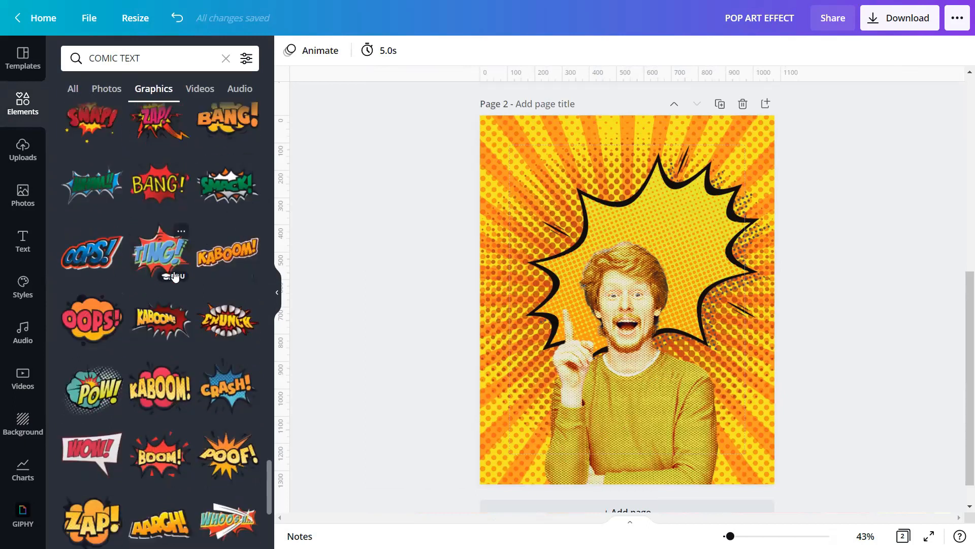
pyautogui.click(151, 250)
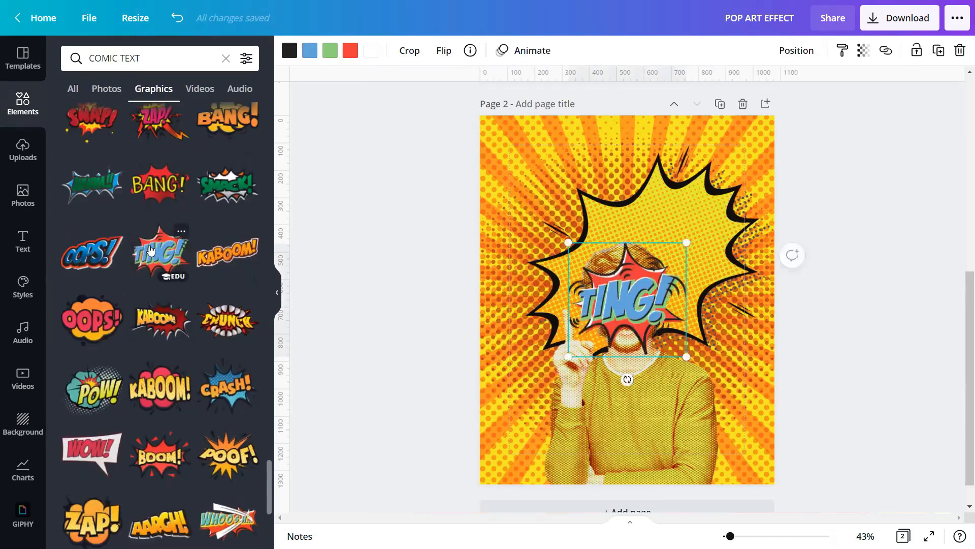
# Clear the element search and view the details of the recently used "TING!" graphic.
pyautogui.click(278, 284)
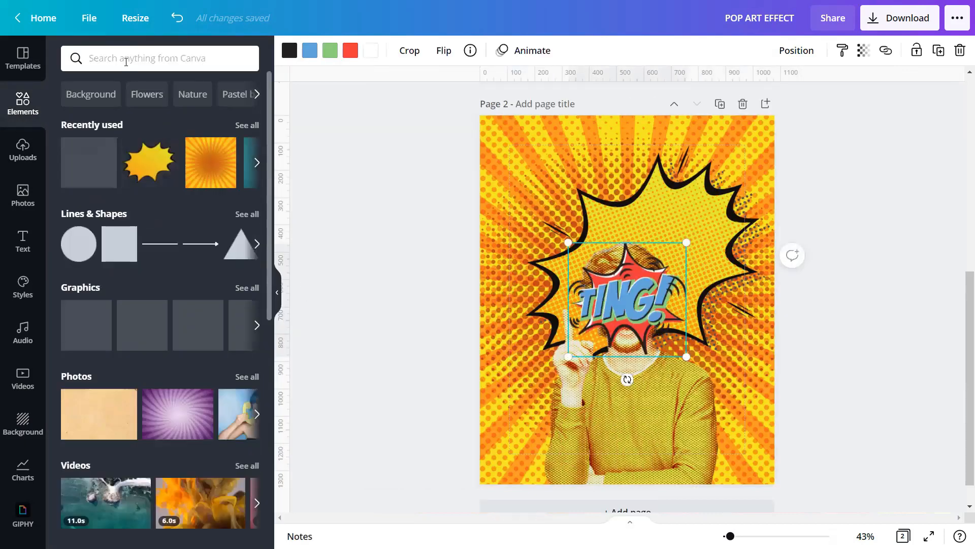
pyautogui.click(107, 148)
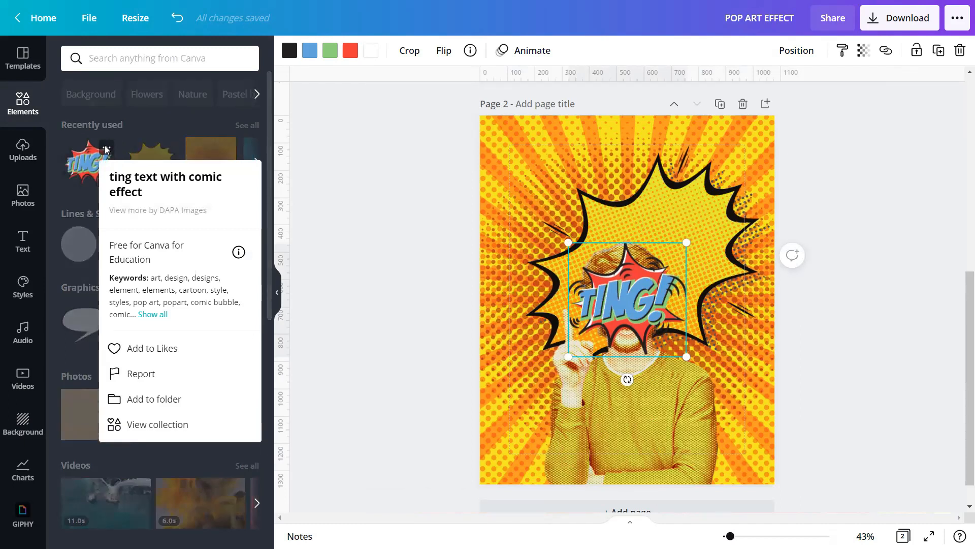
pyautogui.click(327, 160)
pyautogui.click(308, 174)
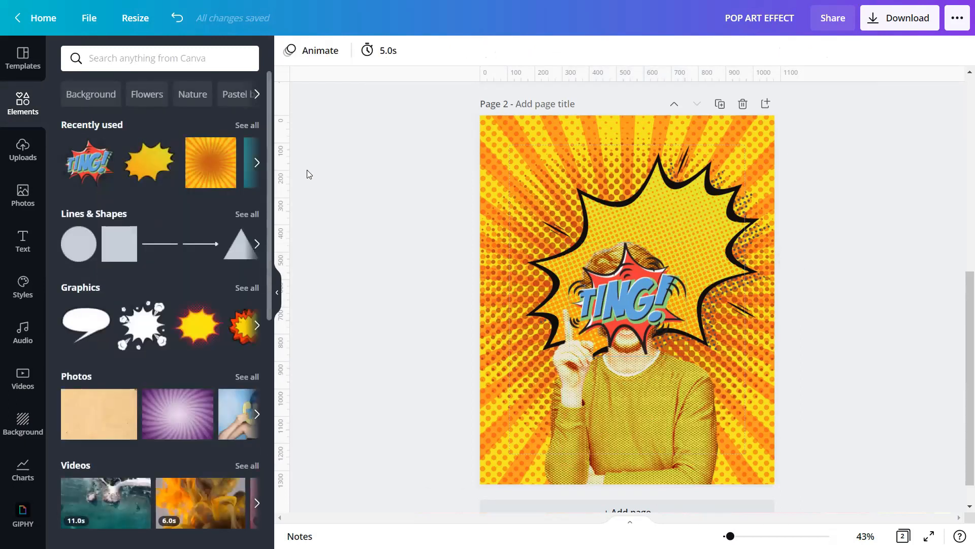
# Move the "TING!" graphic to the left of the portrait's head, tilt it counter-clockwise and enlarge it slightly.
pyautogui.click(274, 301)
pyautogui.moveTo(528, 297); pyautogui.dragTo(442, 241)
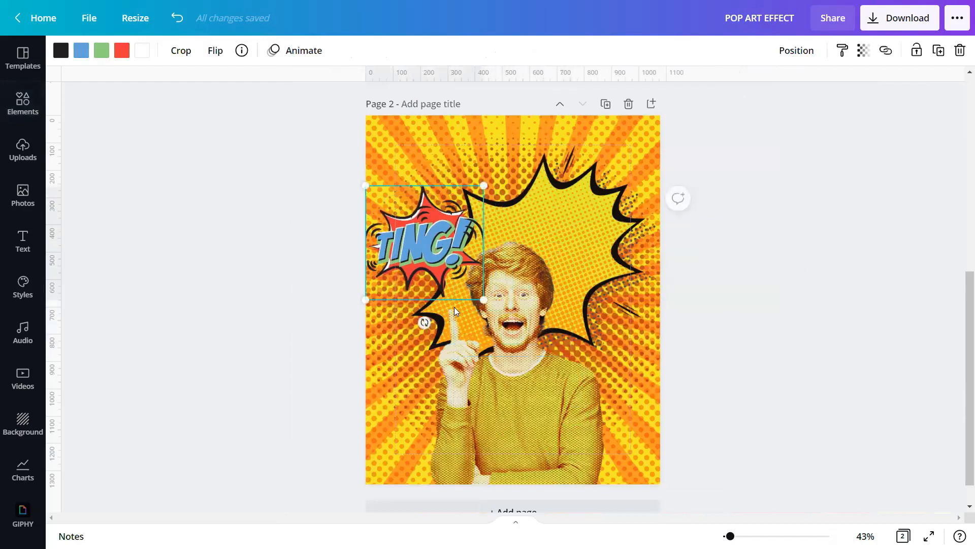
pyautogui.moveTo(424, 322); pyautogui.dragTo(472, 351)
pyautogui.moveTo(496, 277); pyautogui.dragTo(532, 282)
pyautogui.moveTo(429, 237); pyautogui.dragTo(421, 248)
# Send the "TING!" graphic backward so it sits behind the portrait but in front of the comic burst.
pyautogui.rightClick(458, 230)
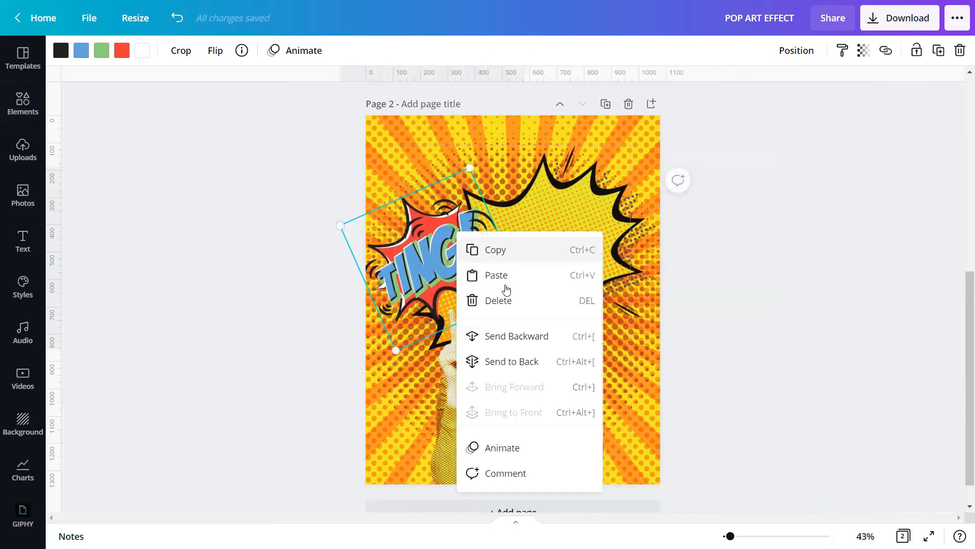
pyautogui.click(514, 337)
pyautogui.hotkey('ctrl', 'z')
pyautogui.click(263, 246)
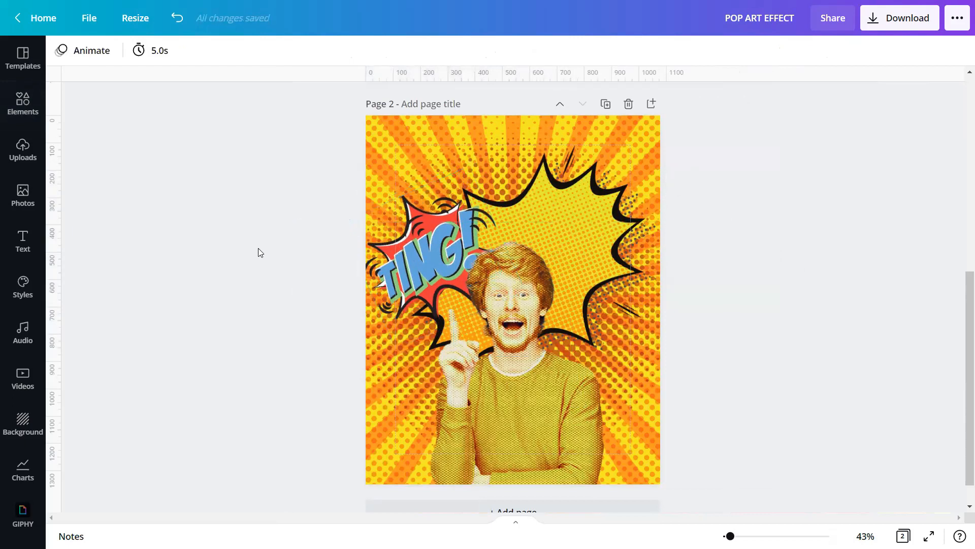
# Shift the man's portrait slightly to the right on page 2, leaving more room beside the "TING!" graphic.
pyautogui.click(564, 382)
pyautogui.moveTo(564, 403); pyautogui.dragTo(574, 407)
pyautogui.click(790, 271)
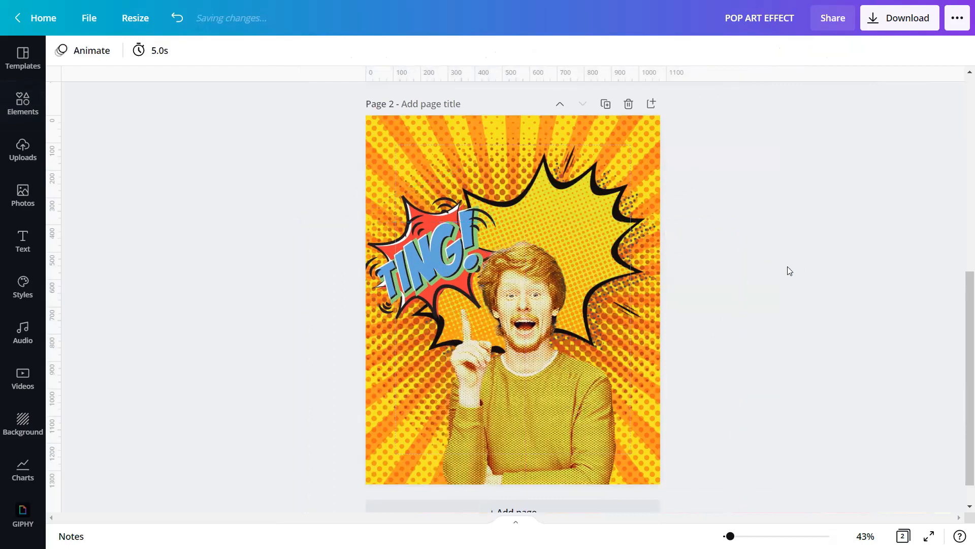
# Examine the page 2 poster up close from top to bottom, and preview the whole design in full screen.
pyautogui.moveTo(730, 536); pyautogui.dragTo(742, 536)
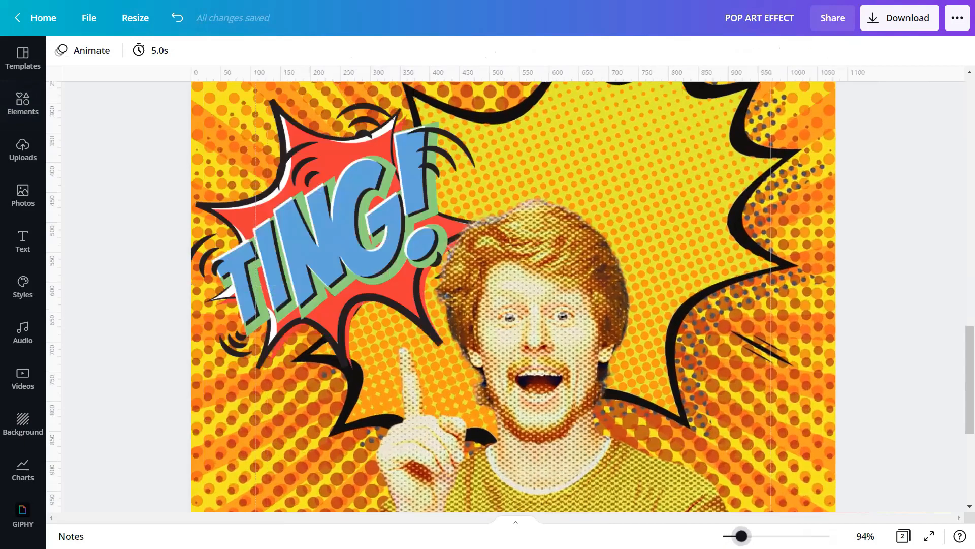
pyautogui.scroll(5, 722, 320)
pyautogui.scroll(-4, 716, 316)
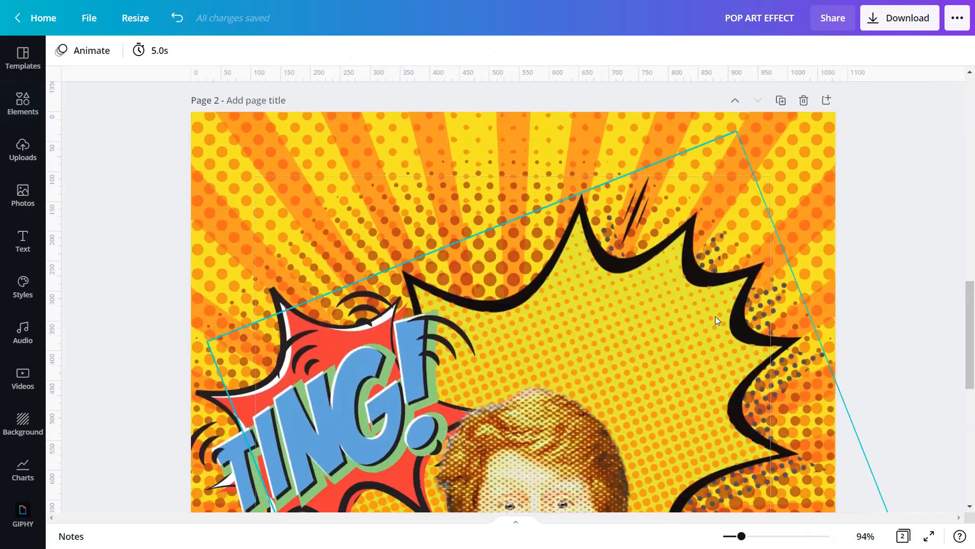
pyautogui.scroll(-5, 714, 315)
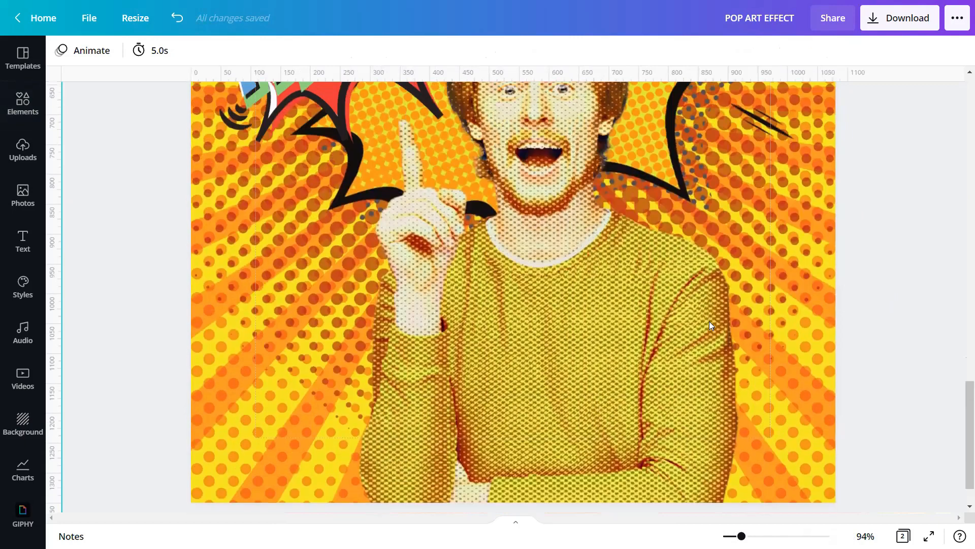
pyautogui.scroll(3, 710, 325)
pyautogui.moveTo(742, 536)
pyautogui.mouseDown()
pyautogui.moveTo(760, 536)
pyautogui.moveTo(730, 535)
pyautogui.mouseUp()
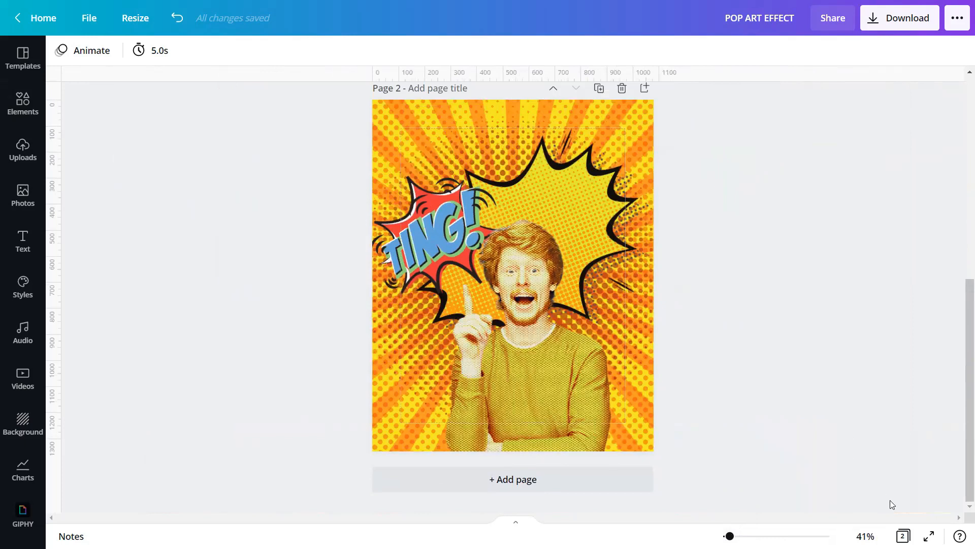
pyautogui.click(929, 536)
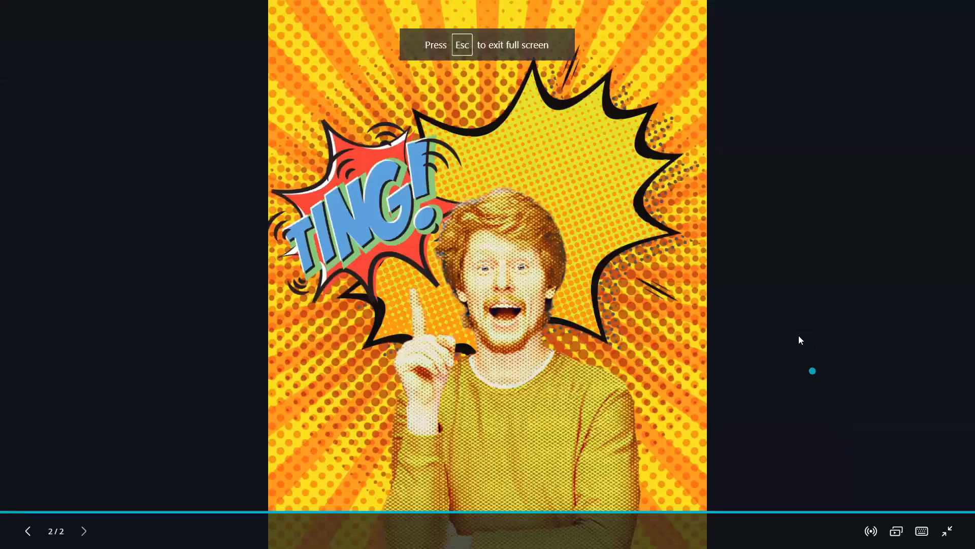